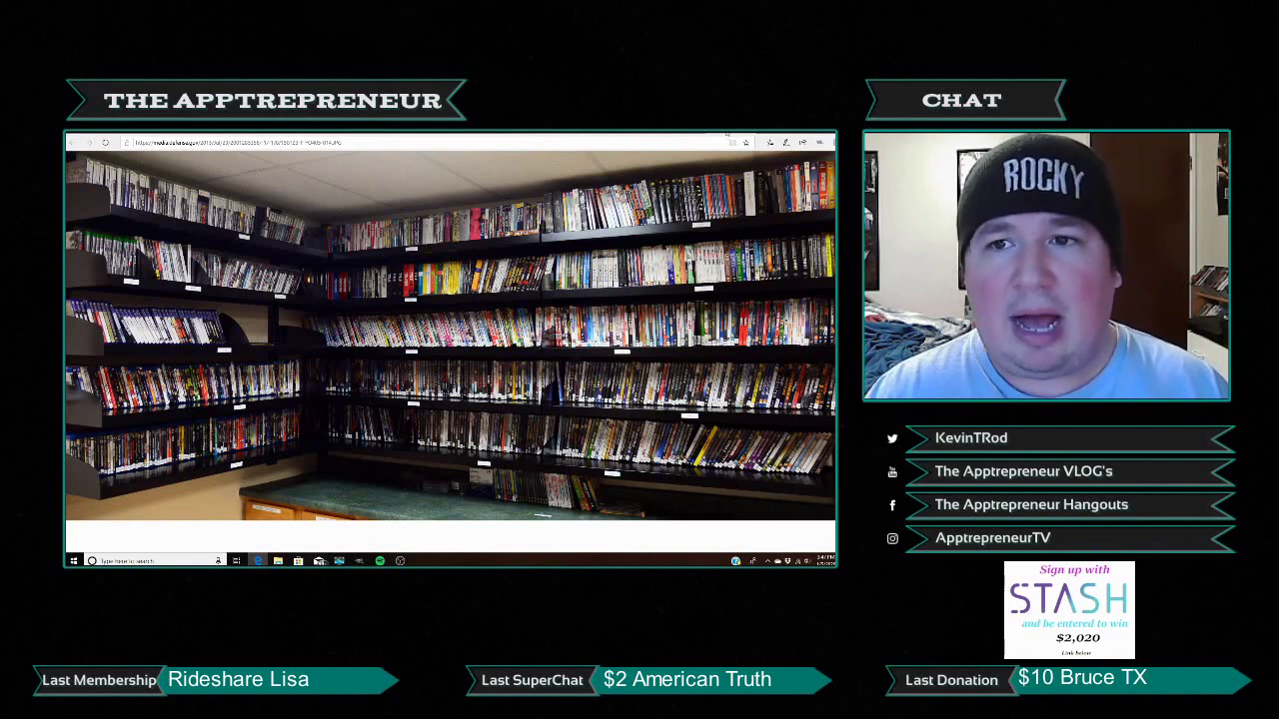
# Step: Switch to the blank untitled spreadsheet and begin typing the 'Num' header in A1
pyautogui.click(700, 133)
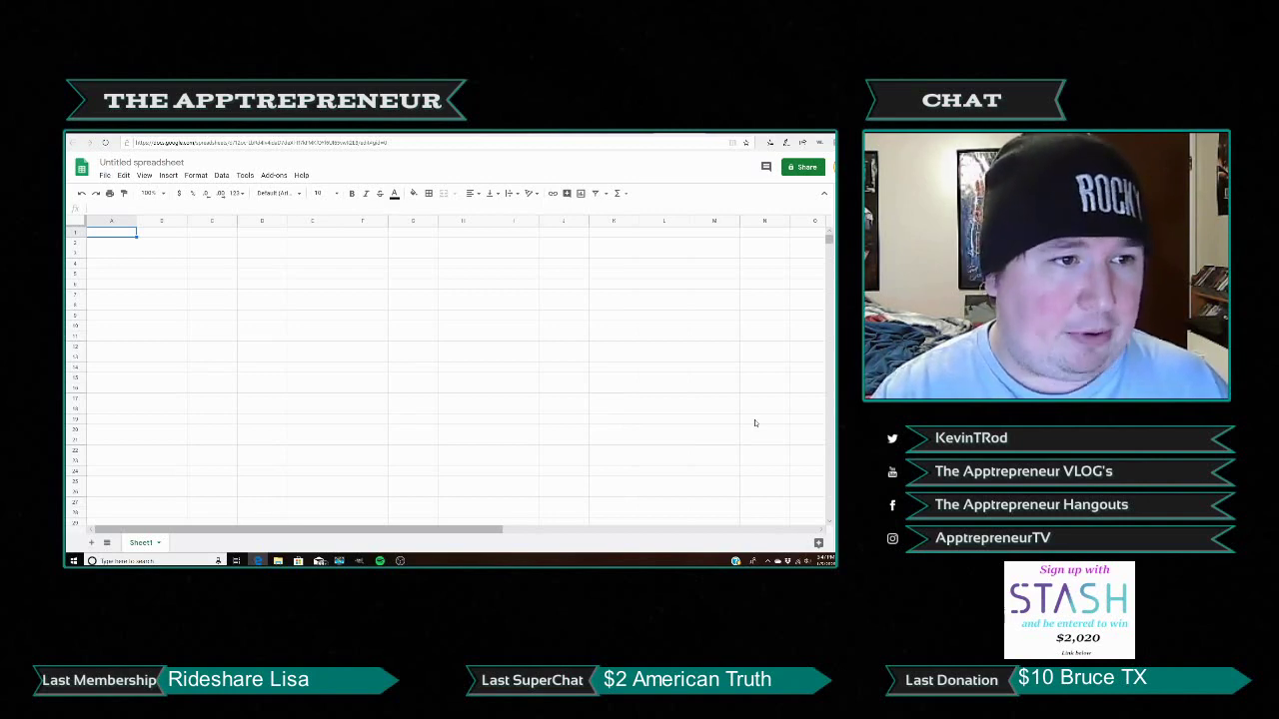
pyautogui.write('Num')
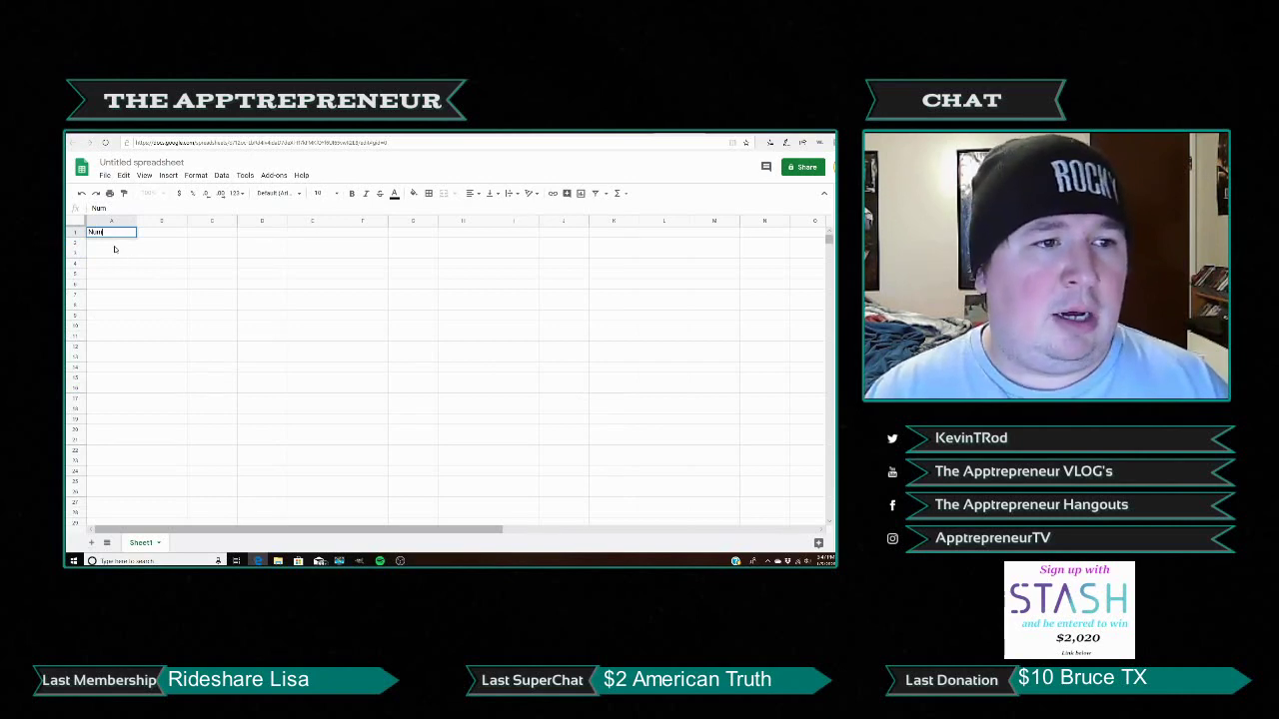
# Step: Confirm the Num header and enter 1, 2 and 3 in cells A2:A4
pyautogui.press('Return')
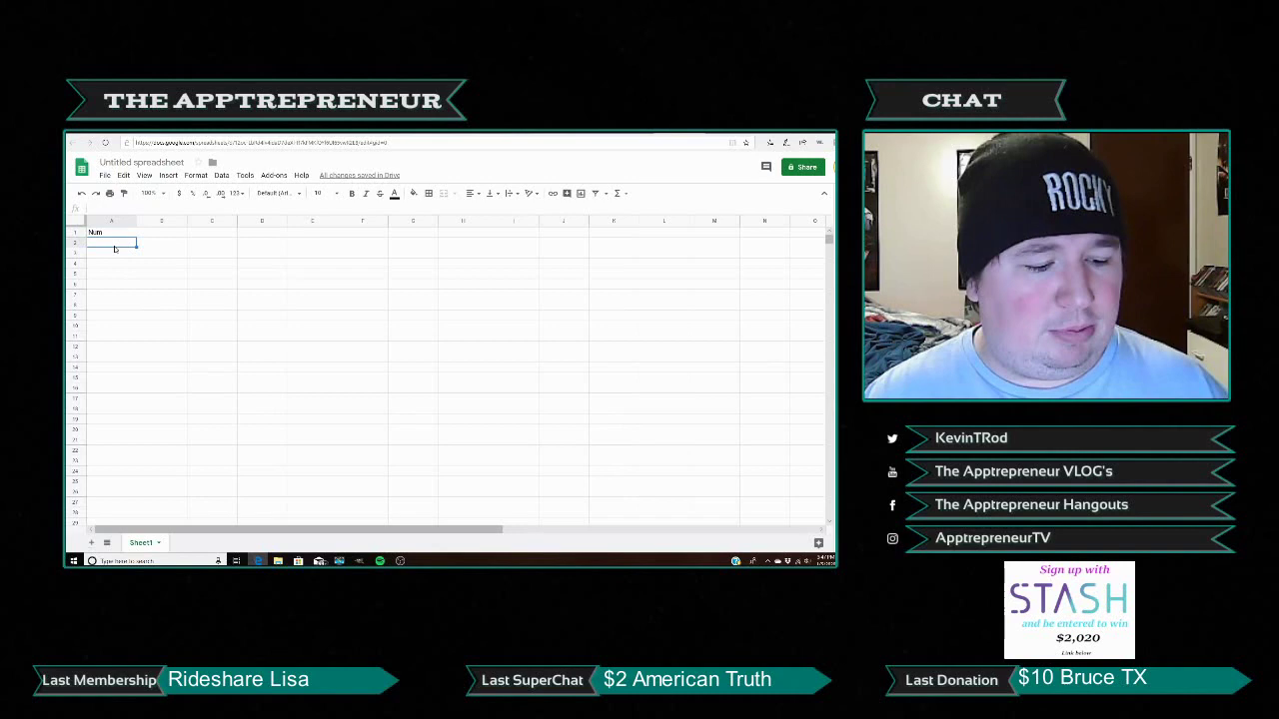
pyautogui.write('1')
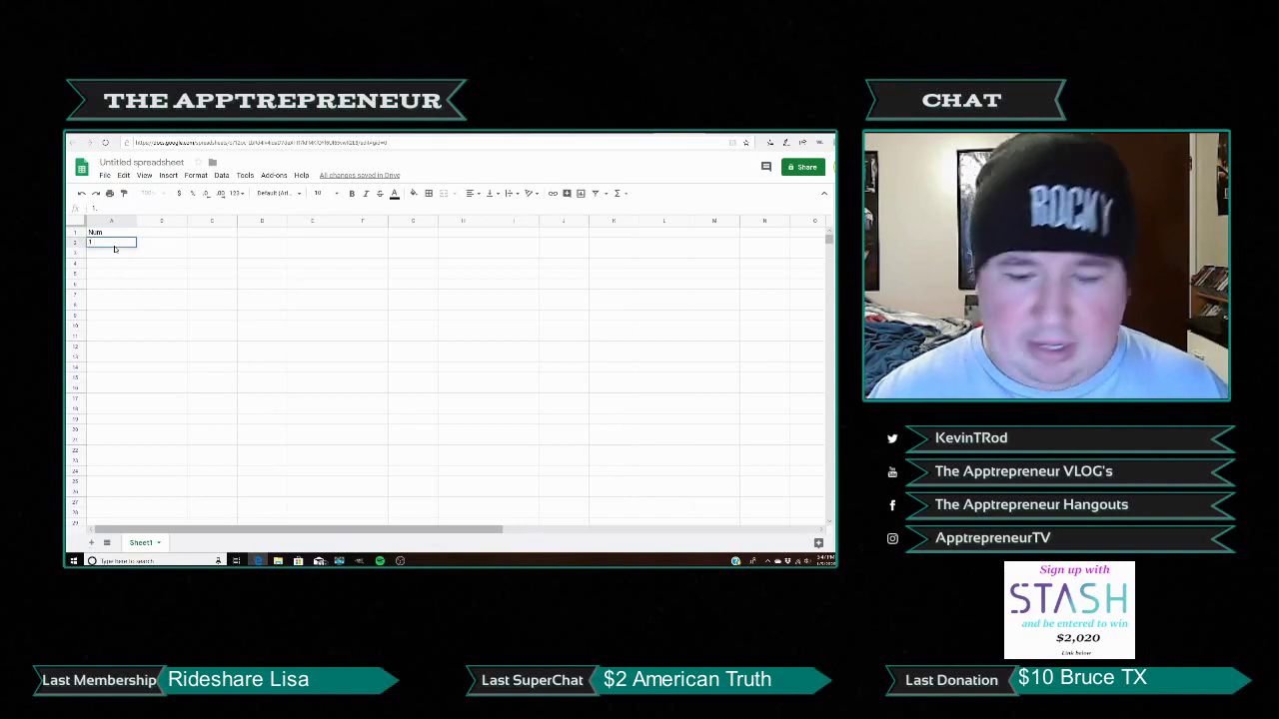
pyautogui.press('Return')
pyautogui.write('2')
pyautogui.press('Return')
pyautogui.write('3')
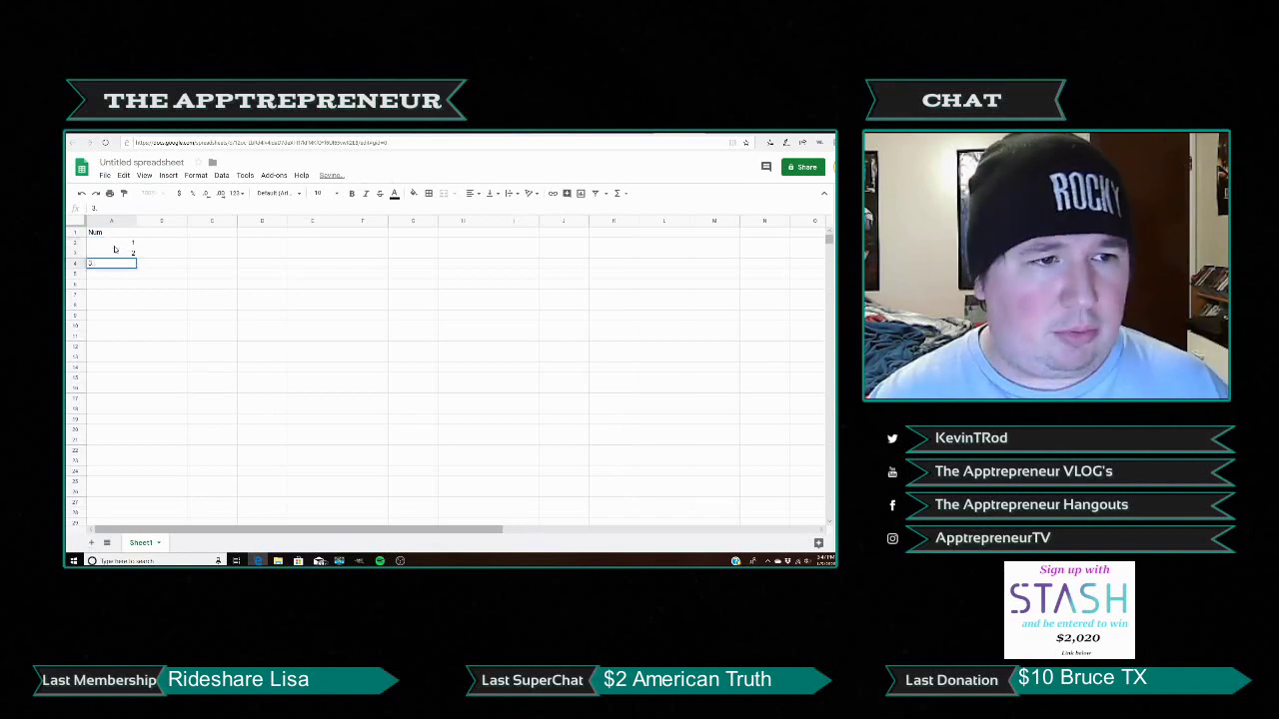
pyautogui.press('Return')
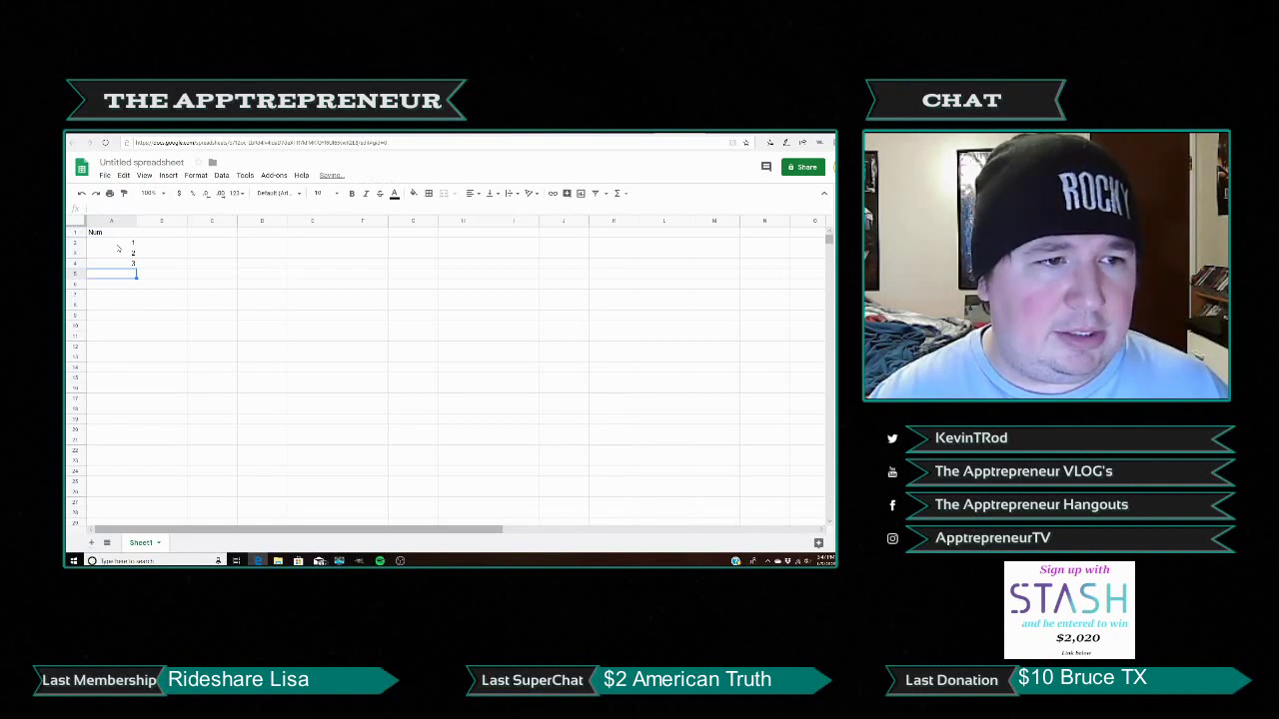
# Step: Fill the number series down to row 25 and auto-fit column A's width
pyautogui.moveTo(118, 244); pyautogui.dragTo(134, 265)
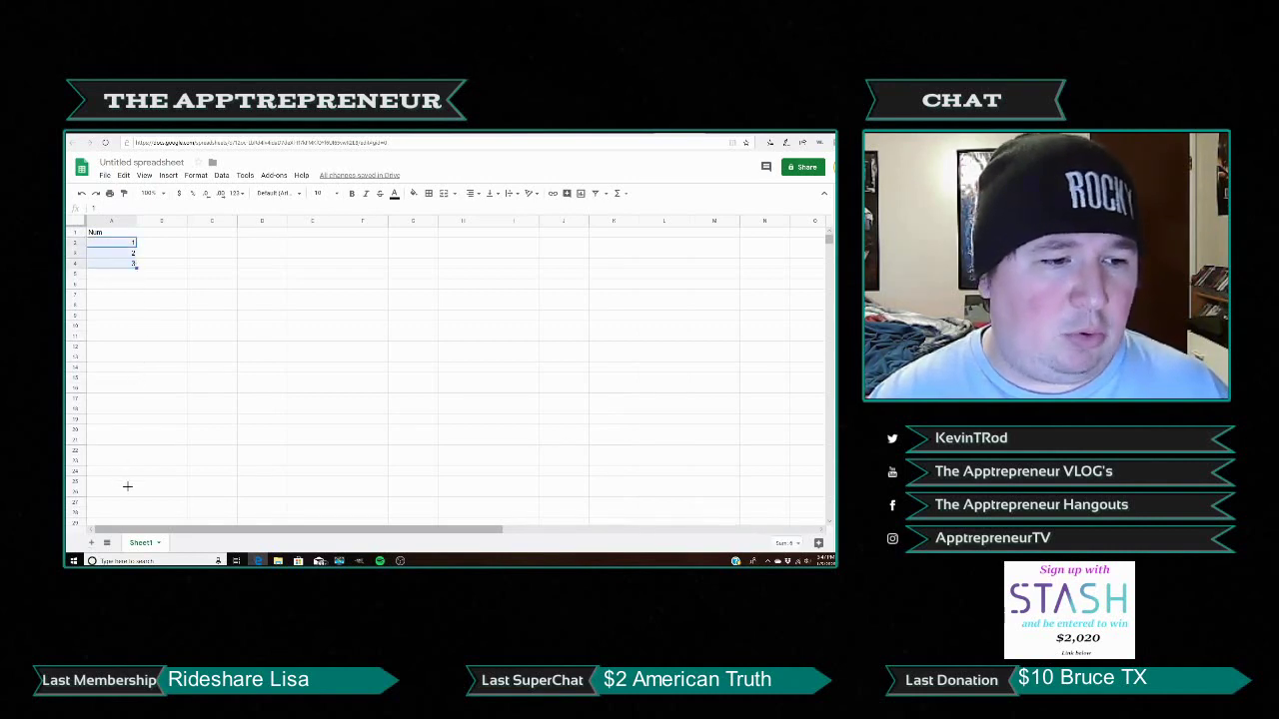
pyautogui.moveTo(127, 487); pyautogui.dragTo(129, 488)
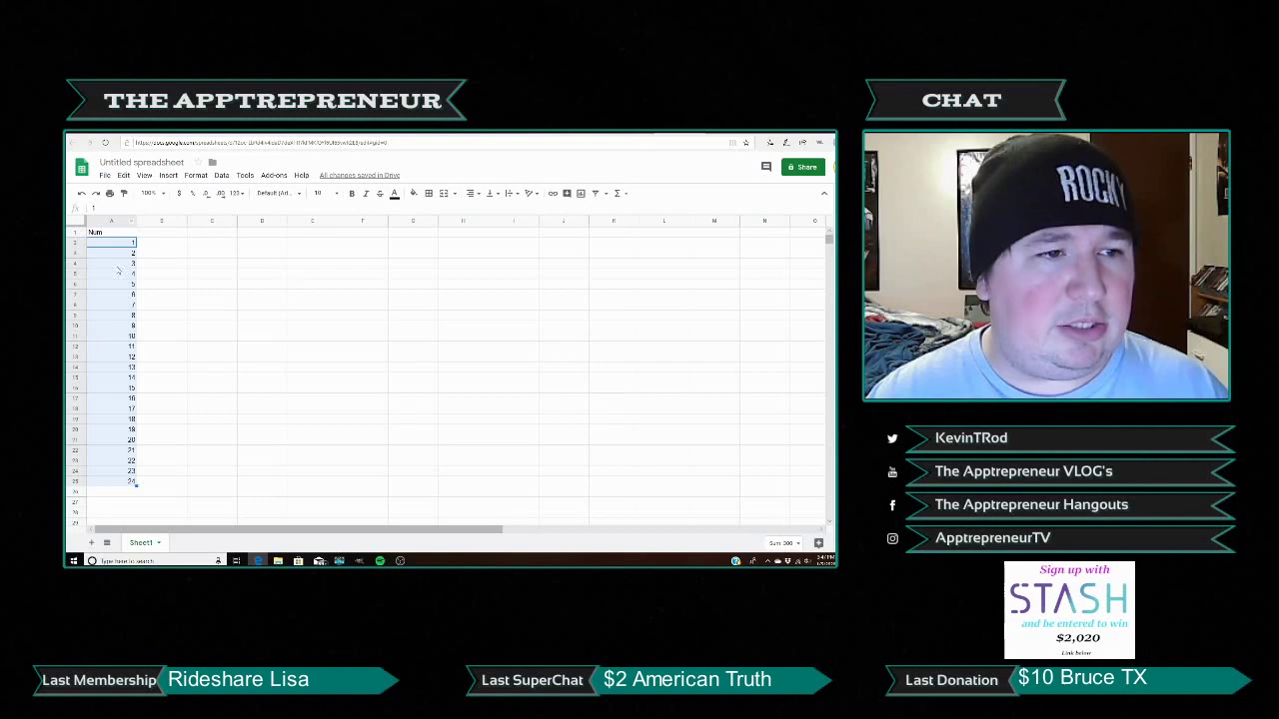
pyautogui.doubleClick(135, 218)
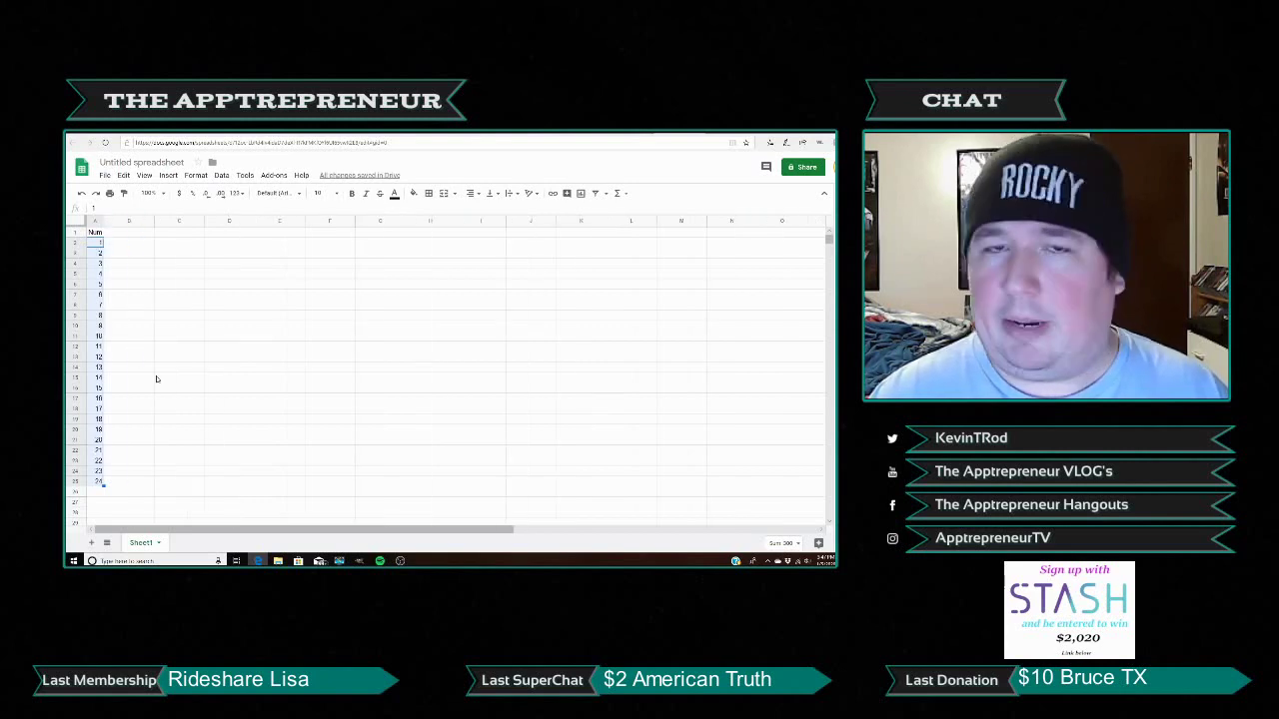
# Step: Enter Title, Year, Rating, Starring and Director/Creator as headers in B1 through F1
pyautogui.click(128, 231)
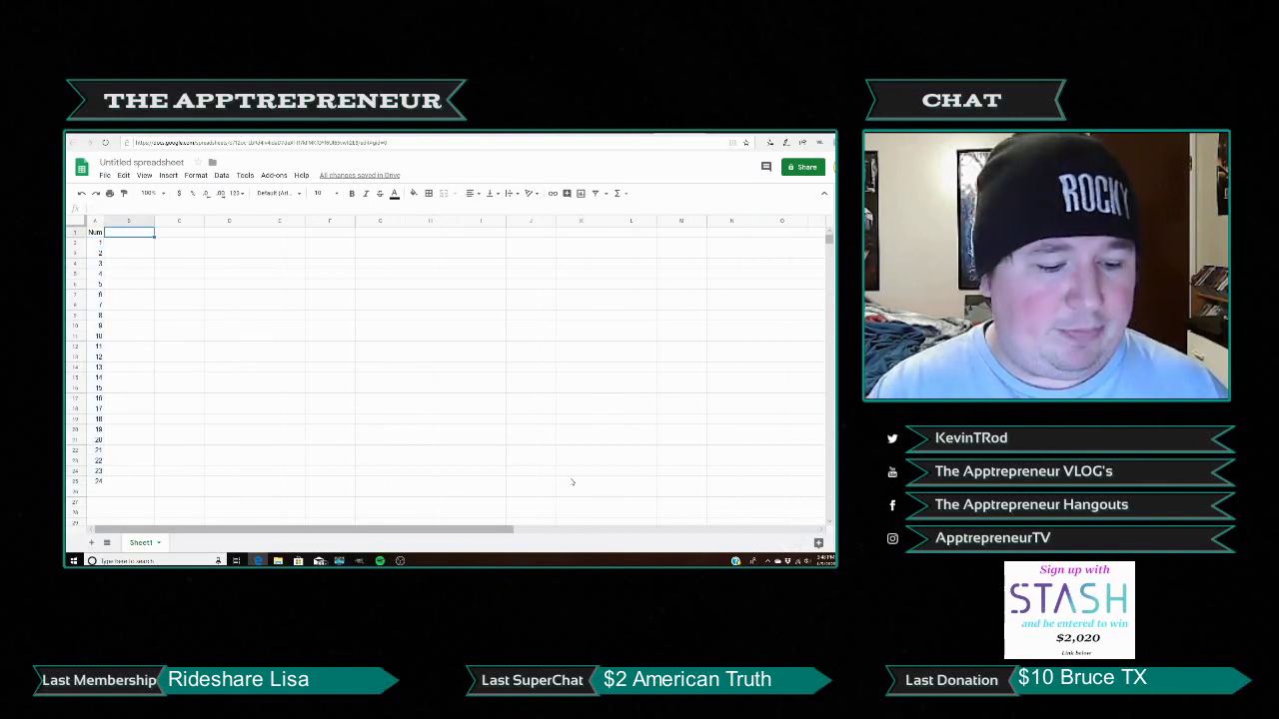
pyautogui.write('Title')
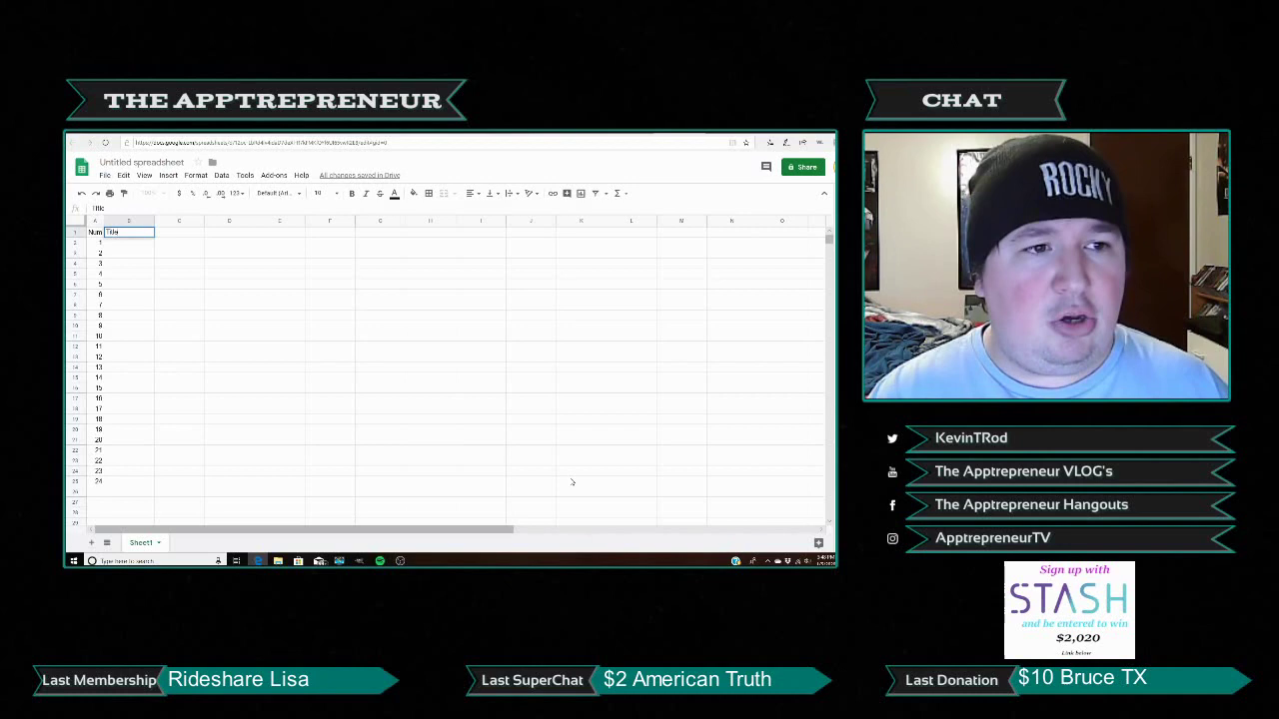
pyautogui.press('Tab')
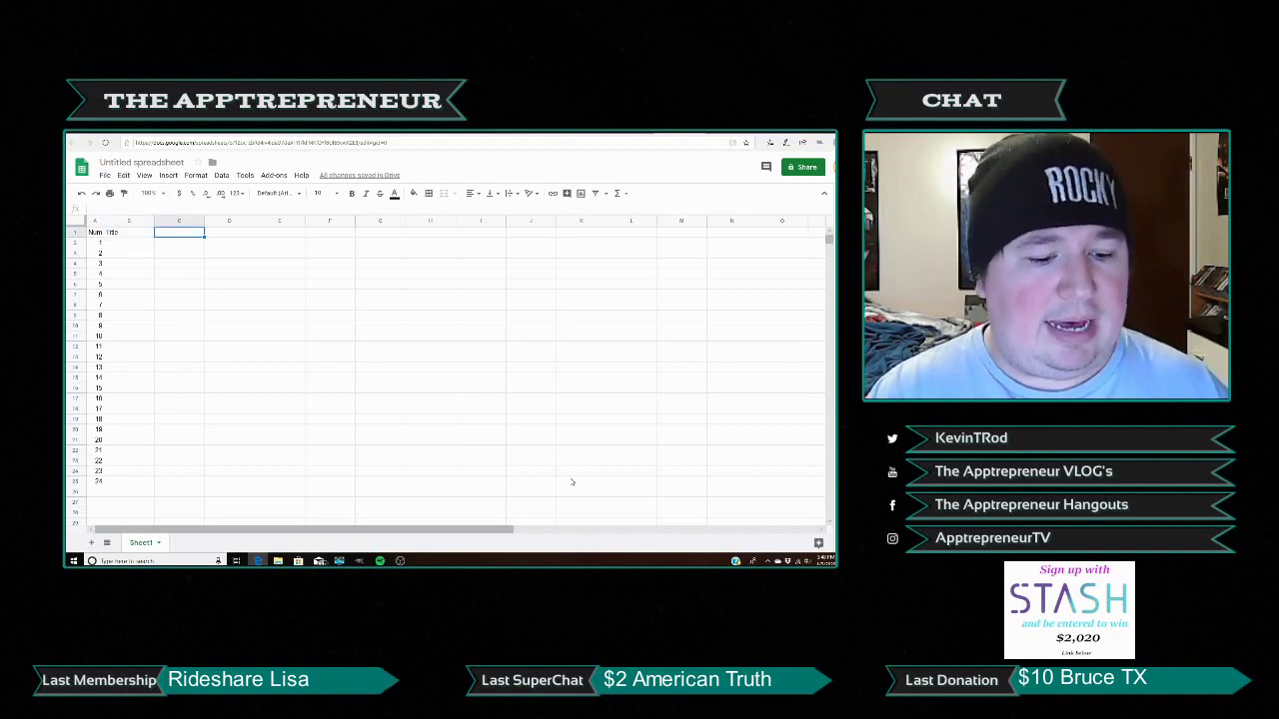
pyautogui.write('Year')
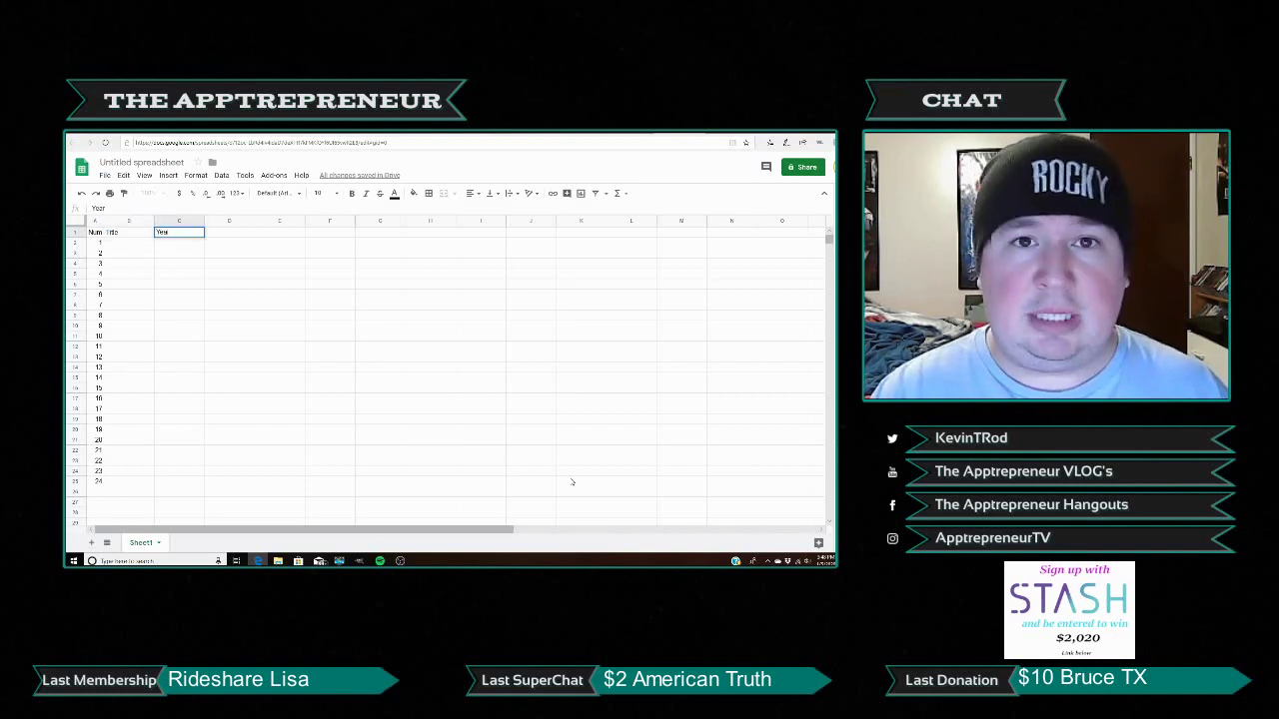
pyautogui.press('Tab')
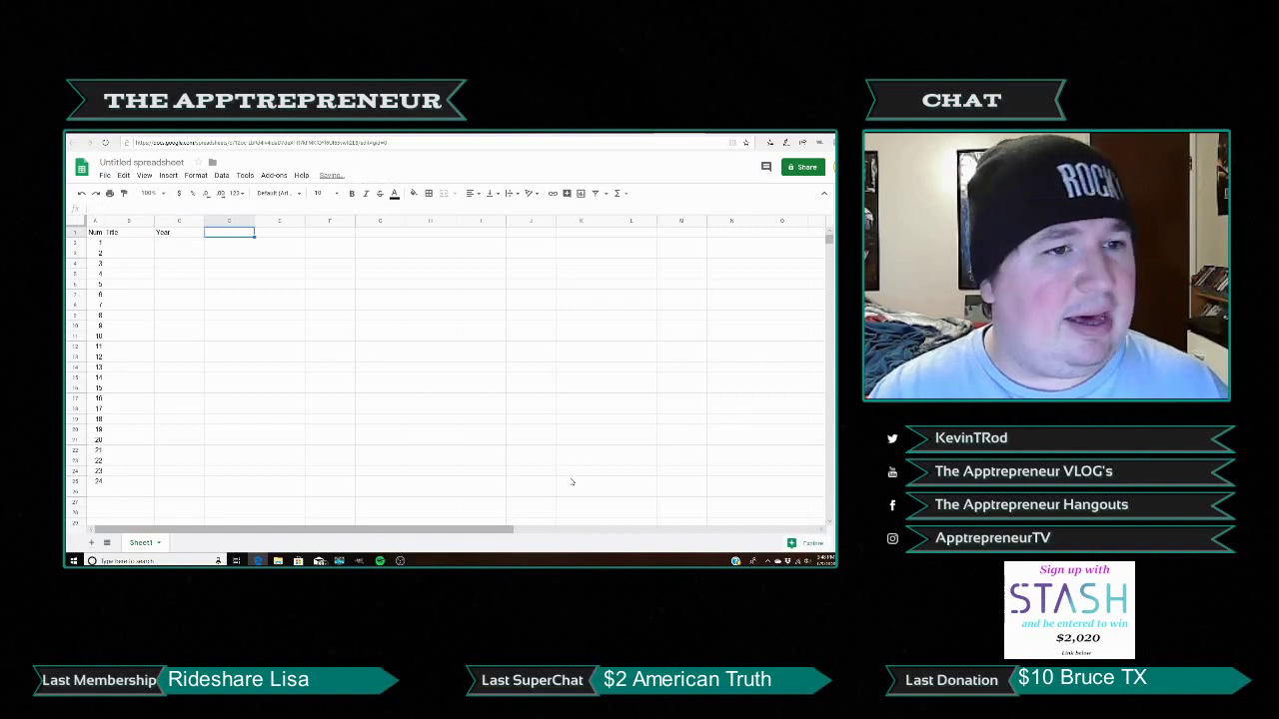
pyautogui.write('Rating')
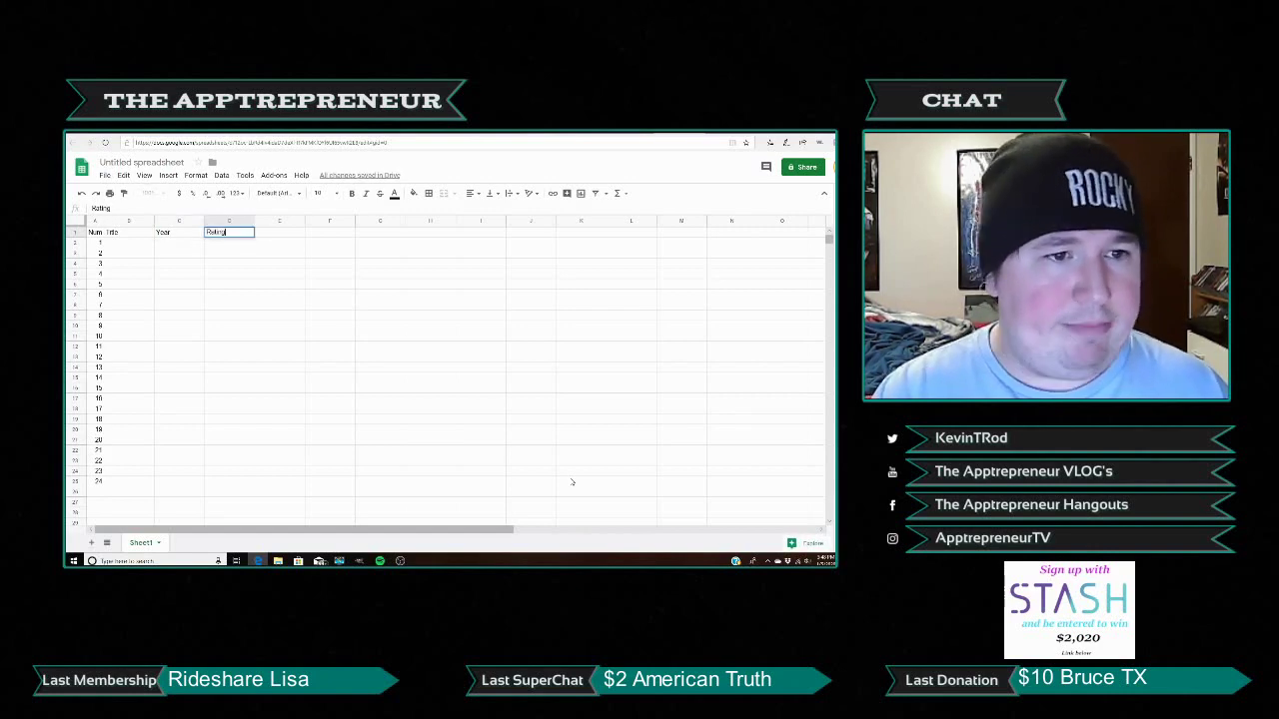
pyautogui.press('Tab')
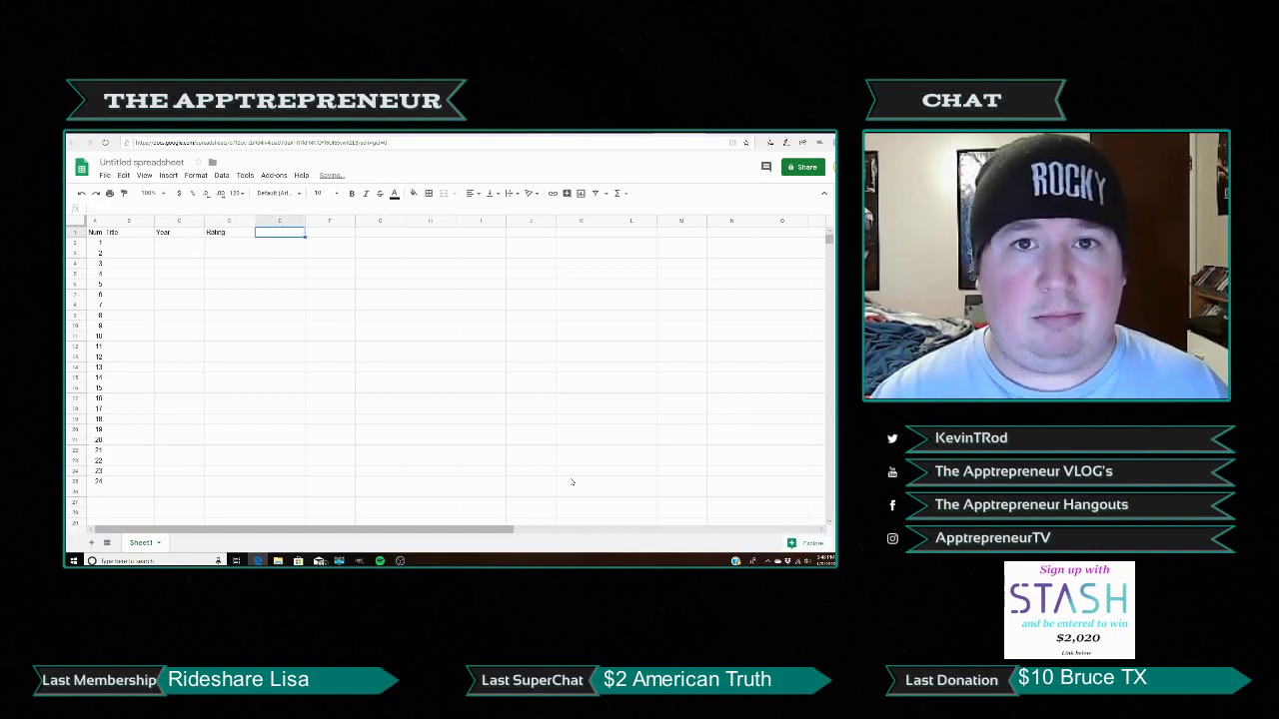
pyautogui.write('Stars')
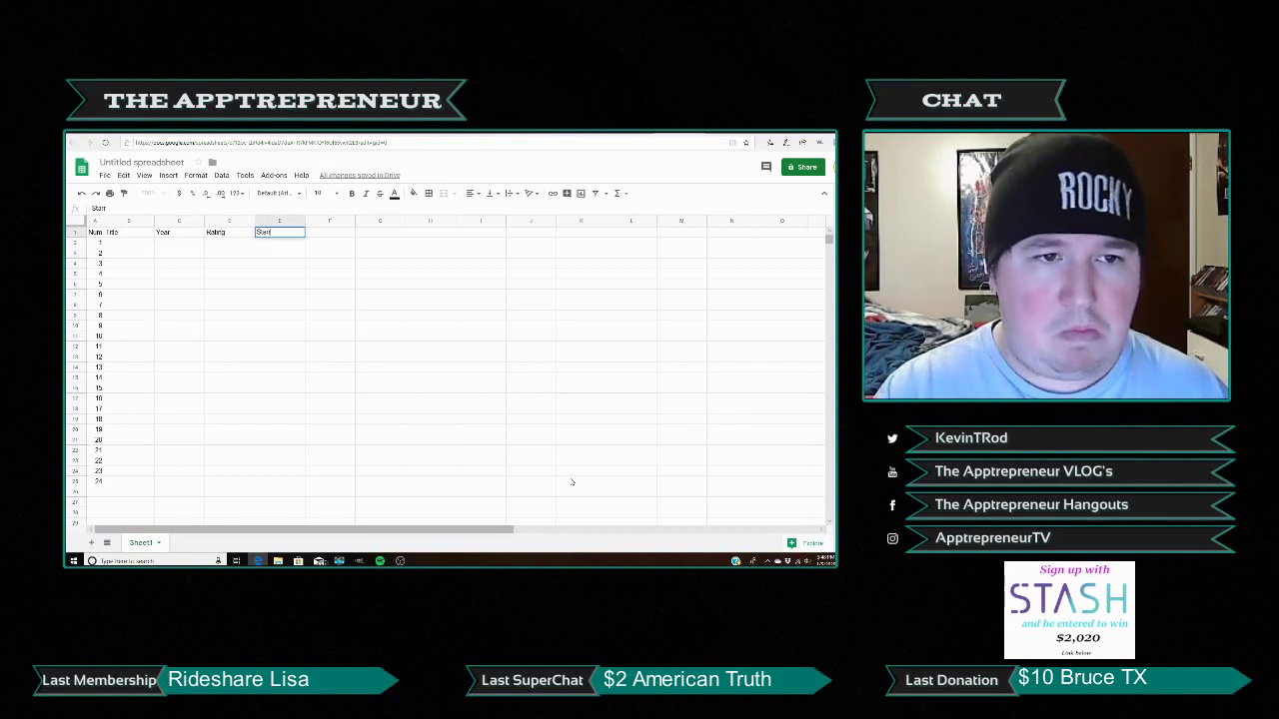
pyautogui.write('ring')
pyautogui.press('Tab')
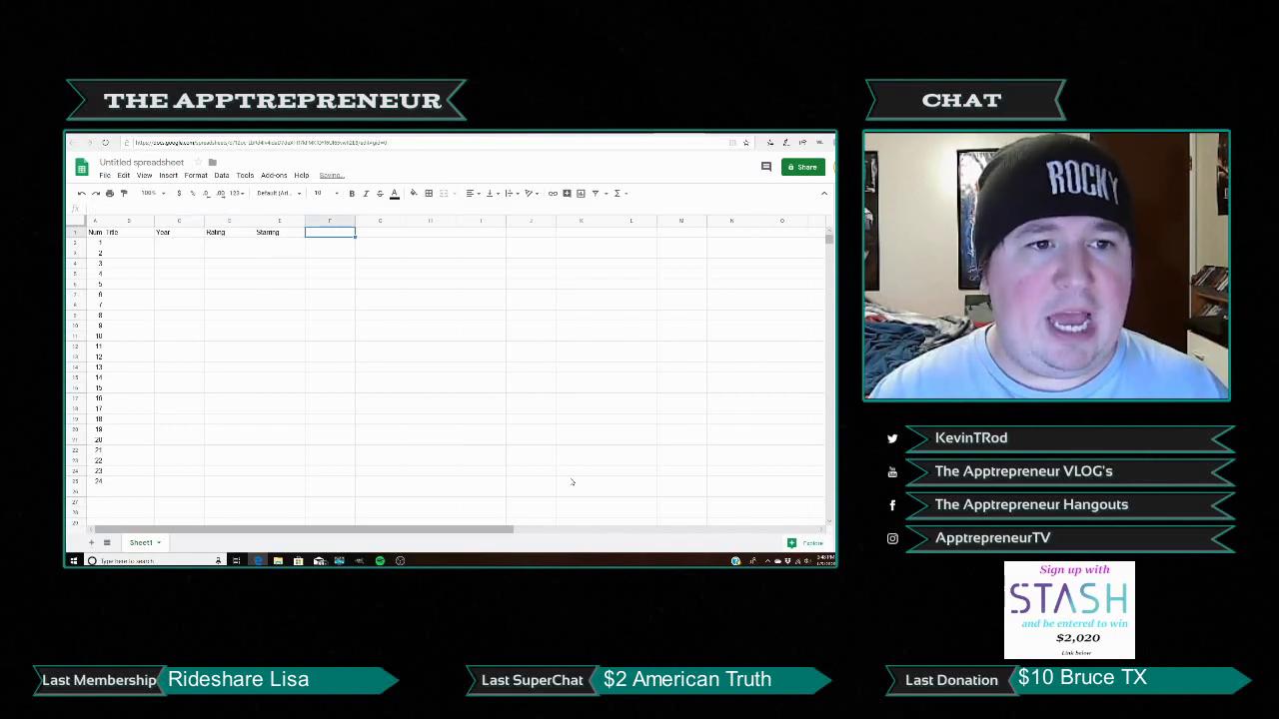
pyautogui.write('Director')
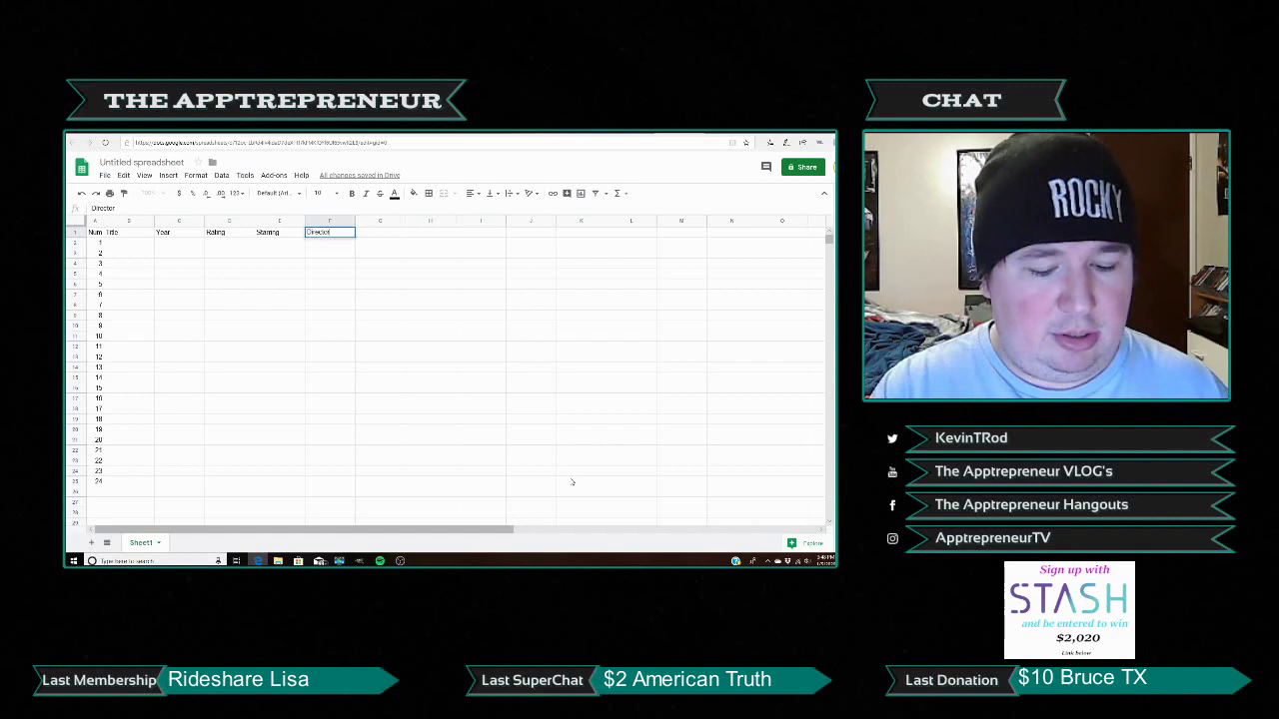
pyautogui.write('/Creator')
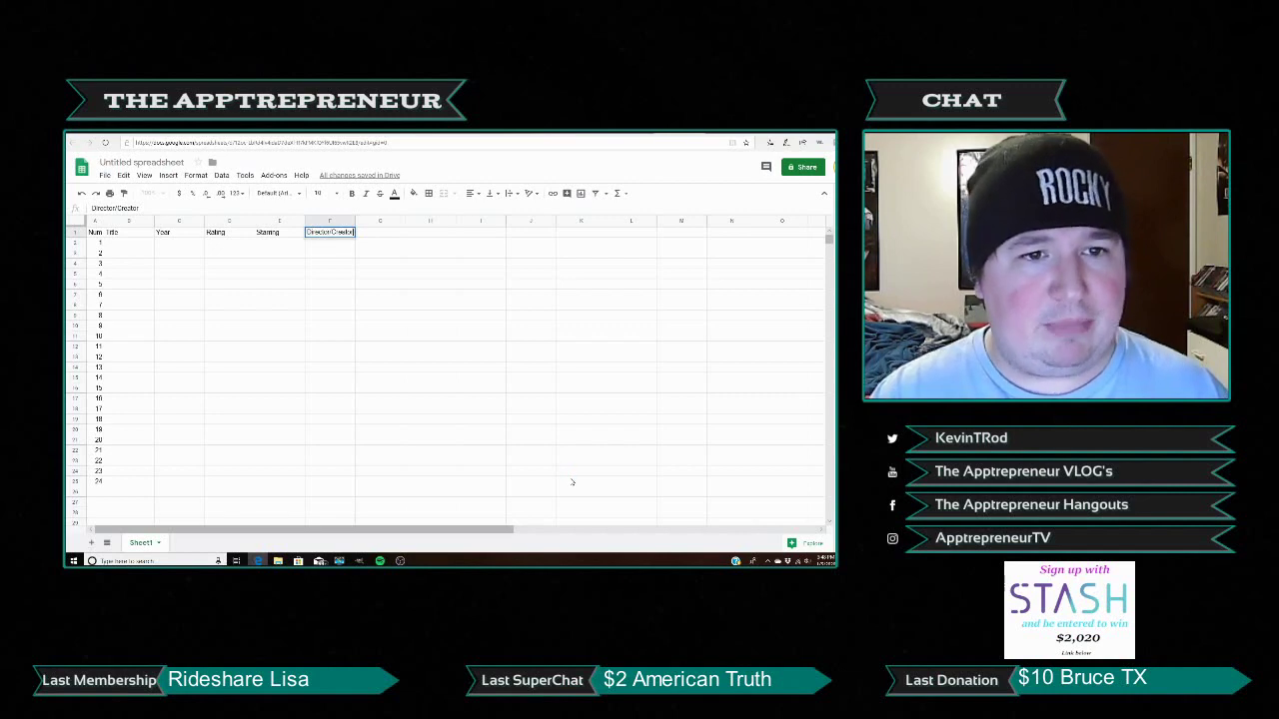
# Step: Enter Format, Oscar and Criterion in G1–I1, then move to cell B2
pyautogui.press('Tab')
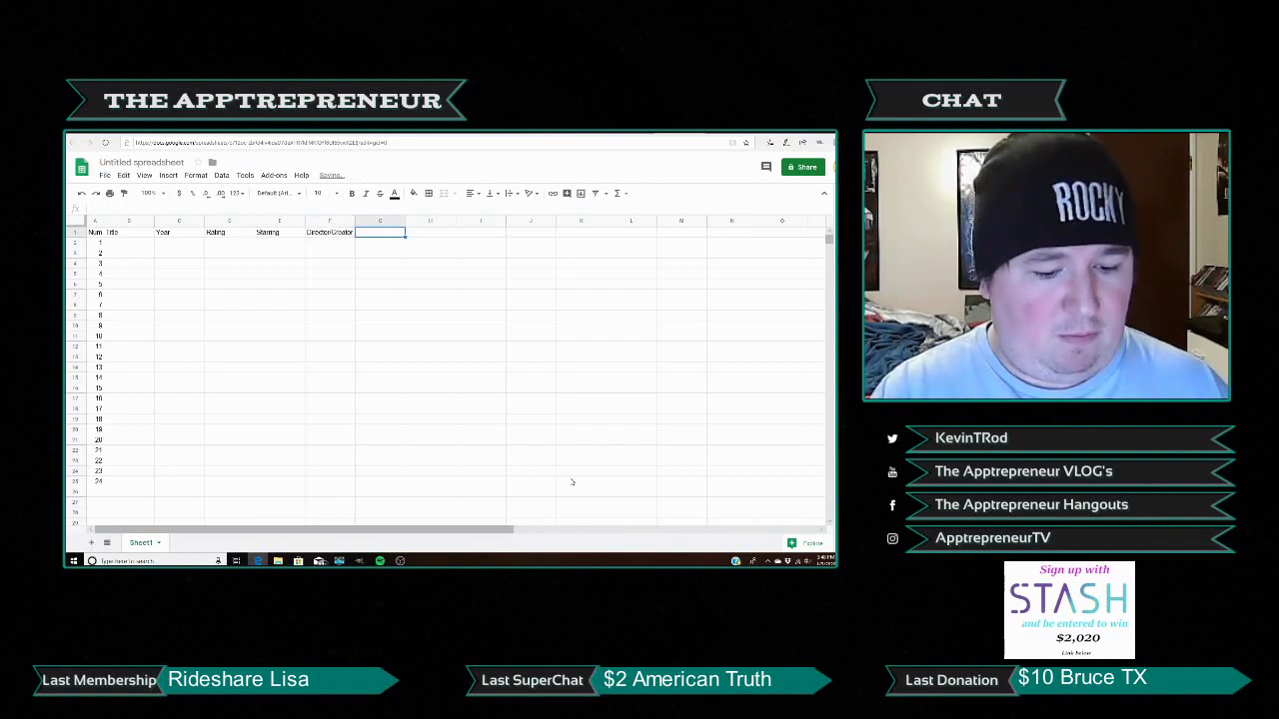
pyautogui.write('Format')
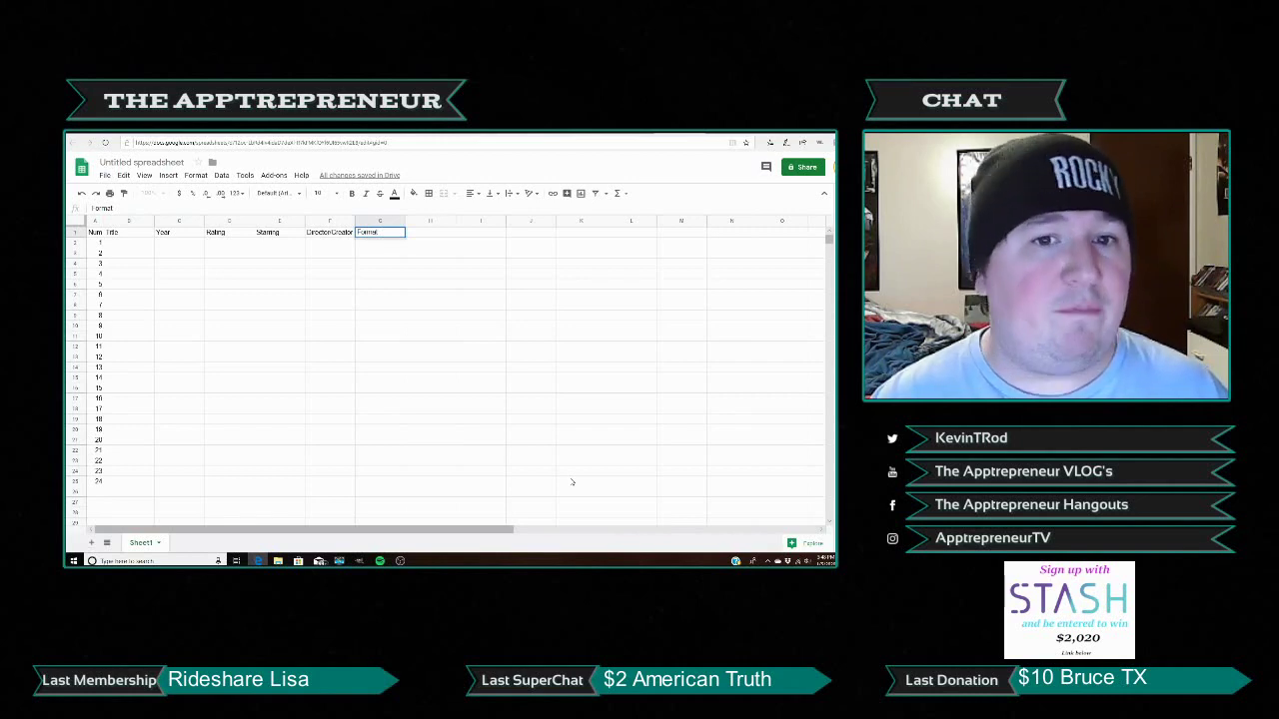
pyautogui.press('Tab')
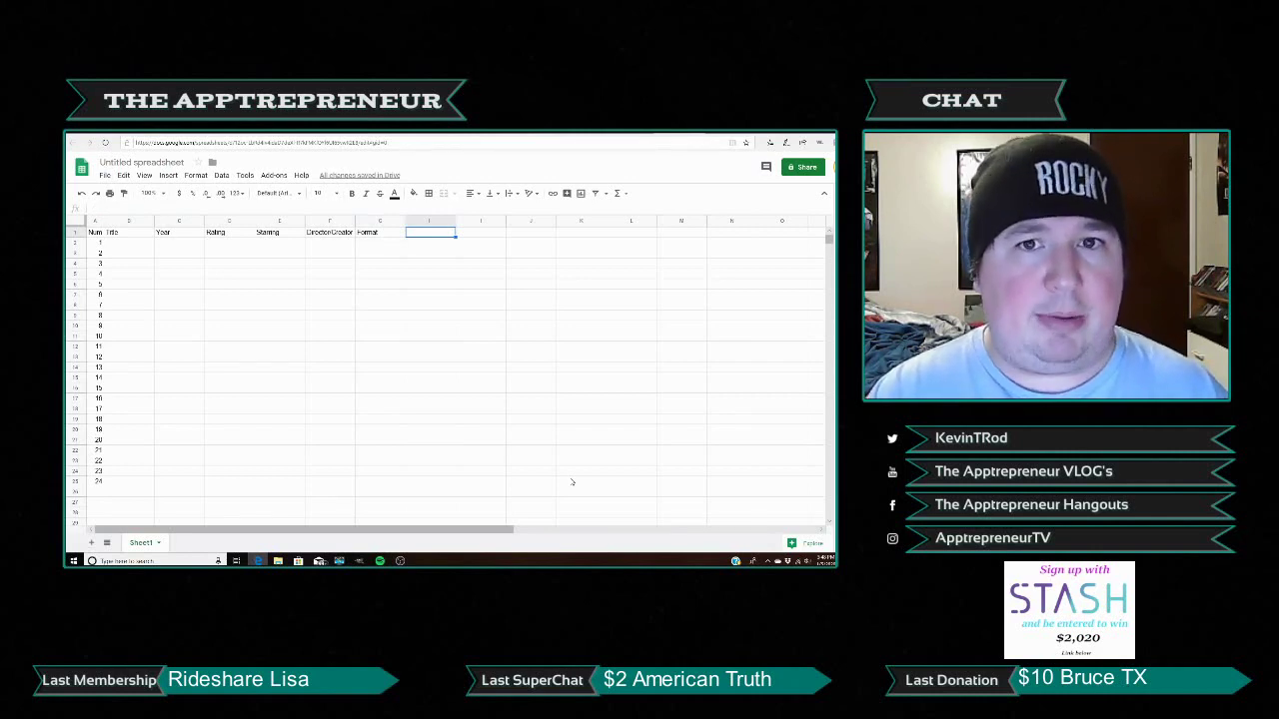
pyautogui.write('Oscar')
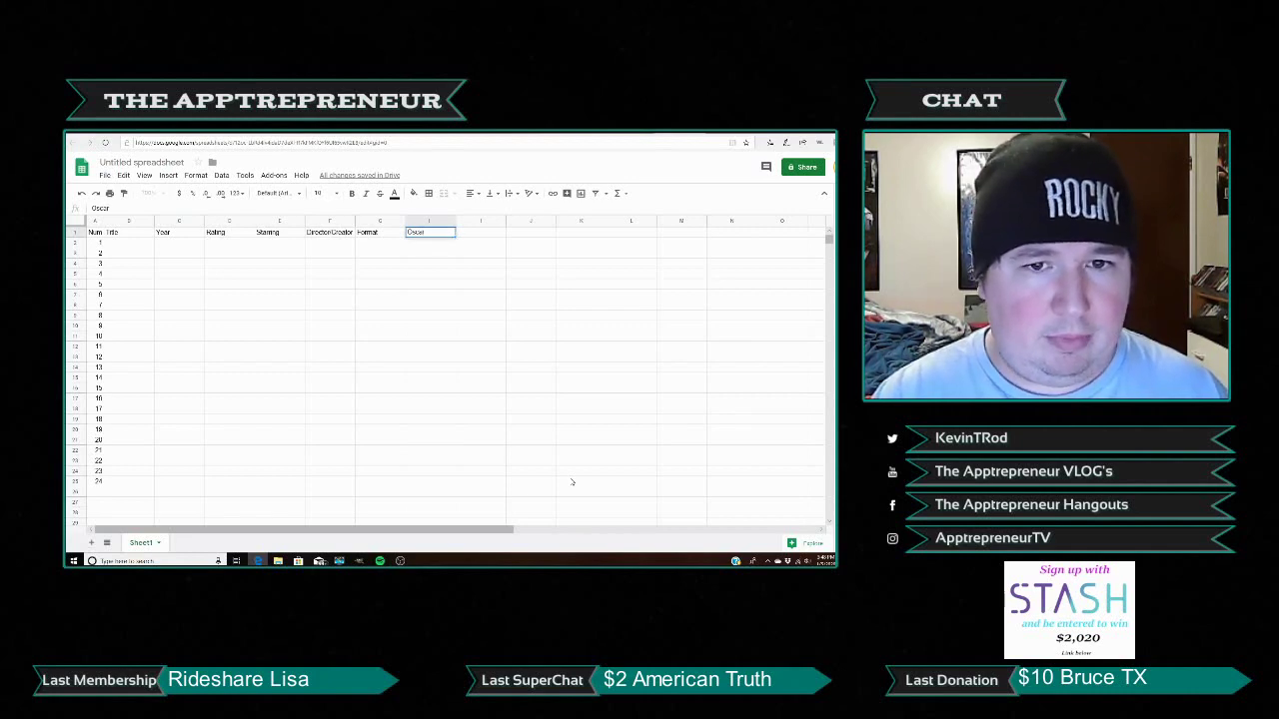
pyautogui.press('Tab')
pyautogui.write('G')
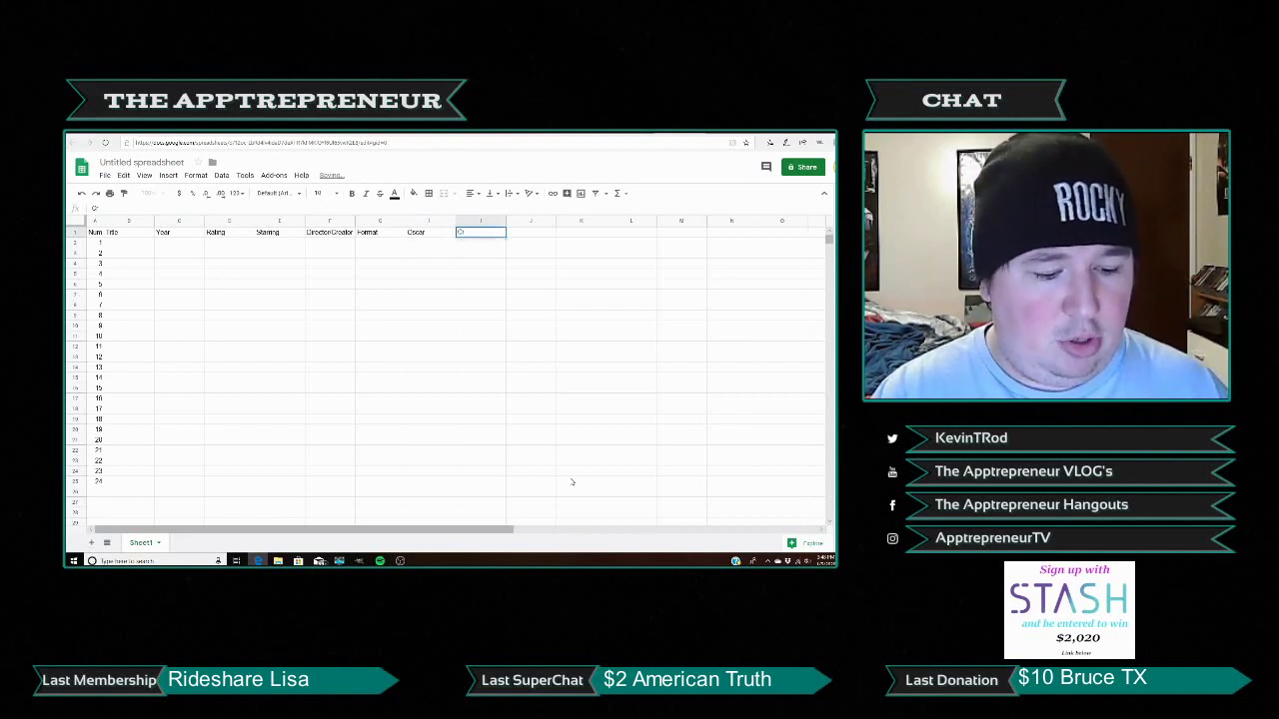
pyautogui.write('riterion')
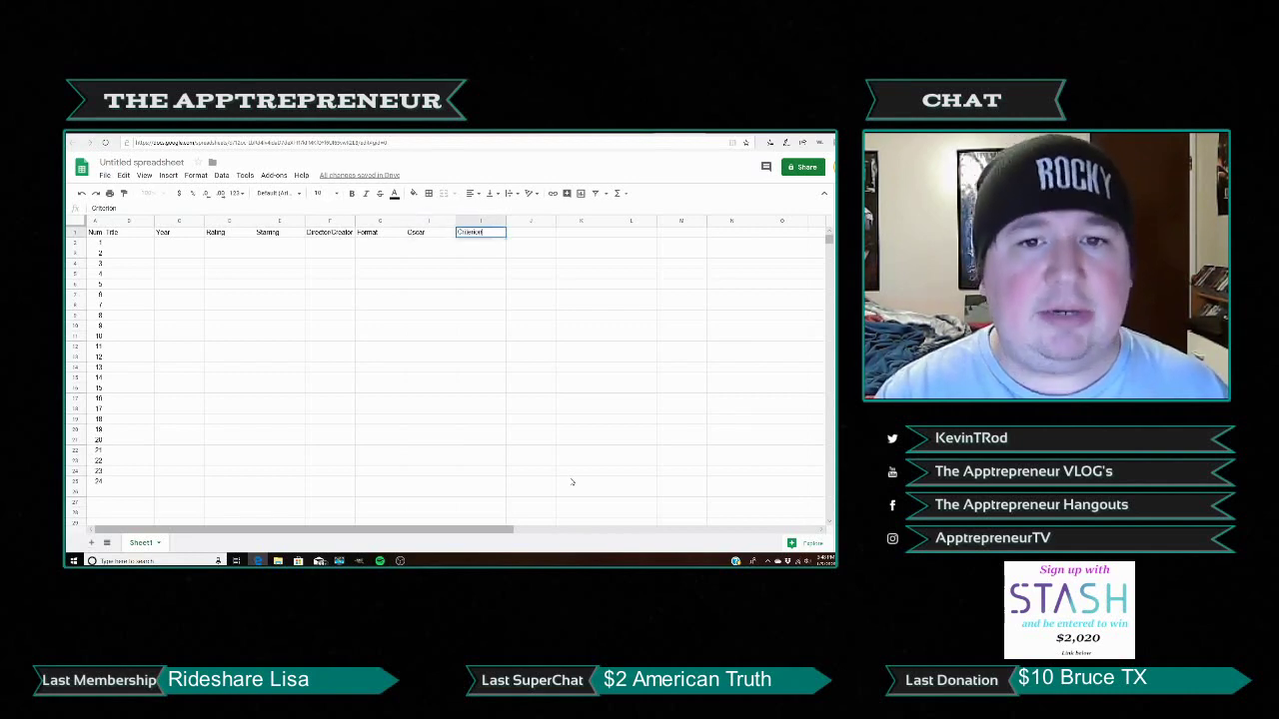
pyautogui.press('Tab')
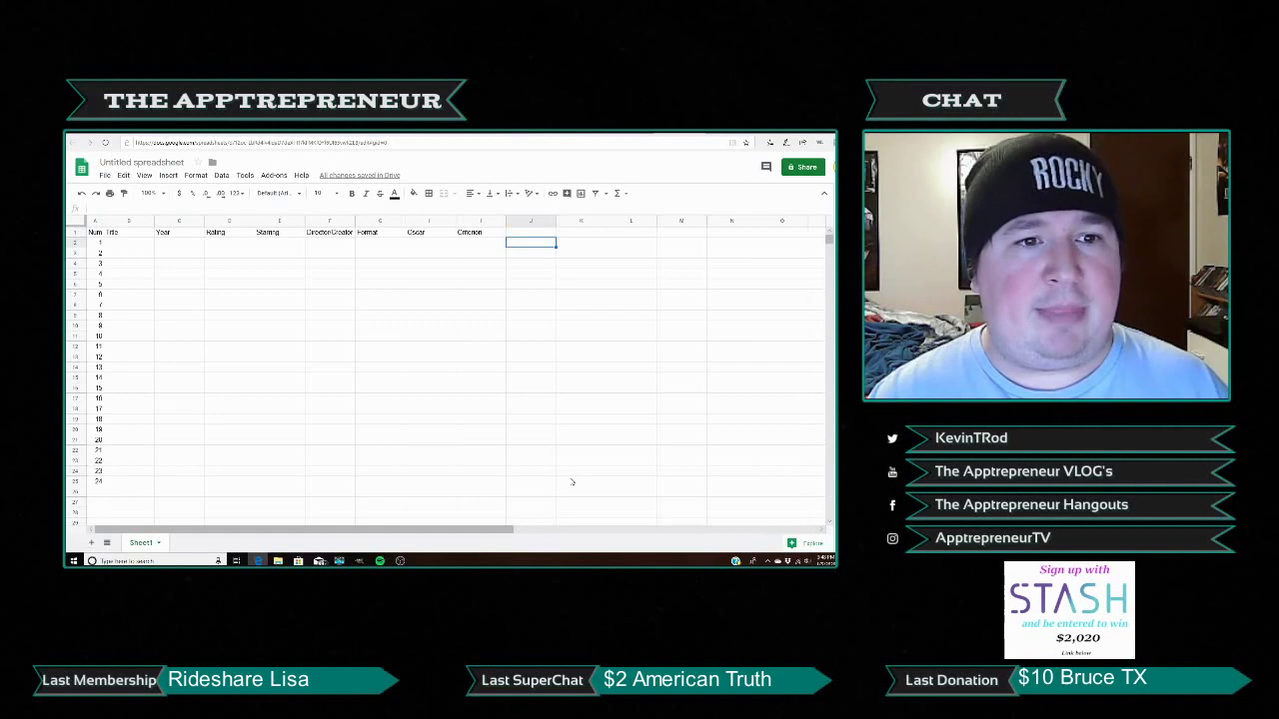
pyautogui.press('Left')
pyautogui.press('Left')
pyautogui.press('Left')
pyautogui.press('Left')
pyautogui.press('Left')
pyautogui.press('Left')
pyautogui.press('Left')
pyautogui.press('Left')
pyautogui.press('Down')
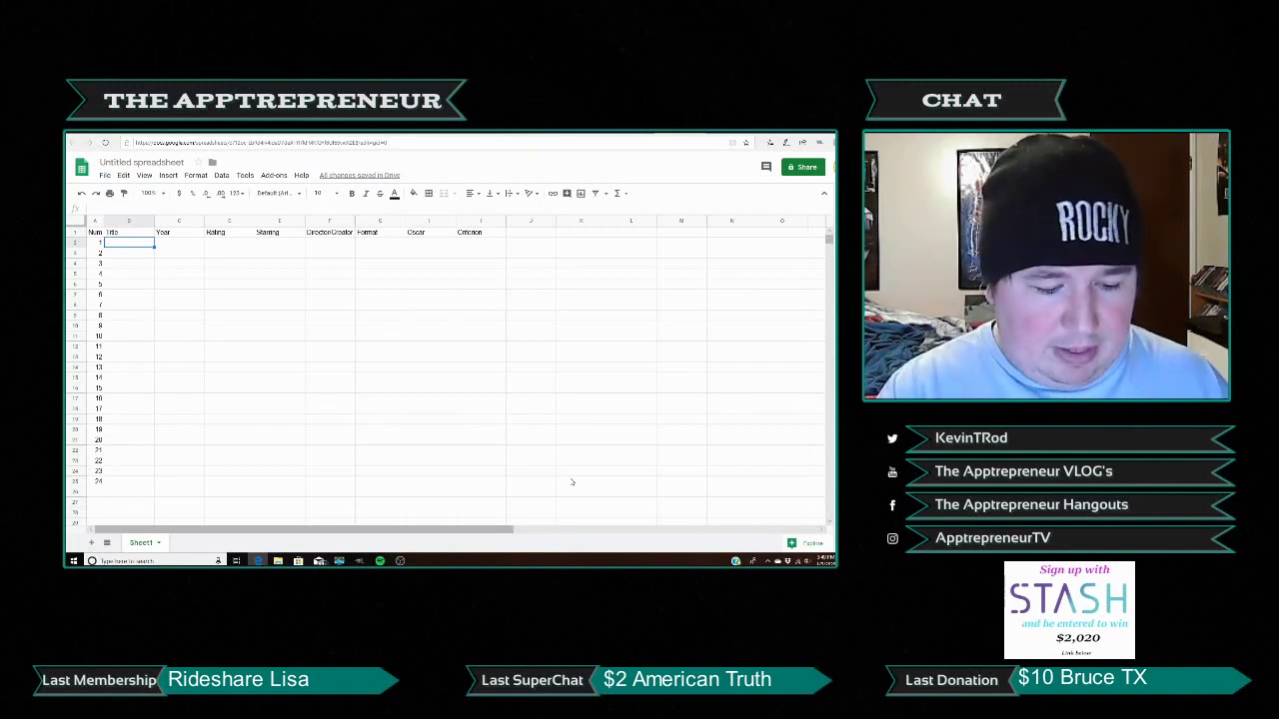
# Step: Enter 'Pirates of the Caribbean' and 'On Stranger Tides' on two lines in B2
pyautogui.write('Pirates of the')
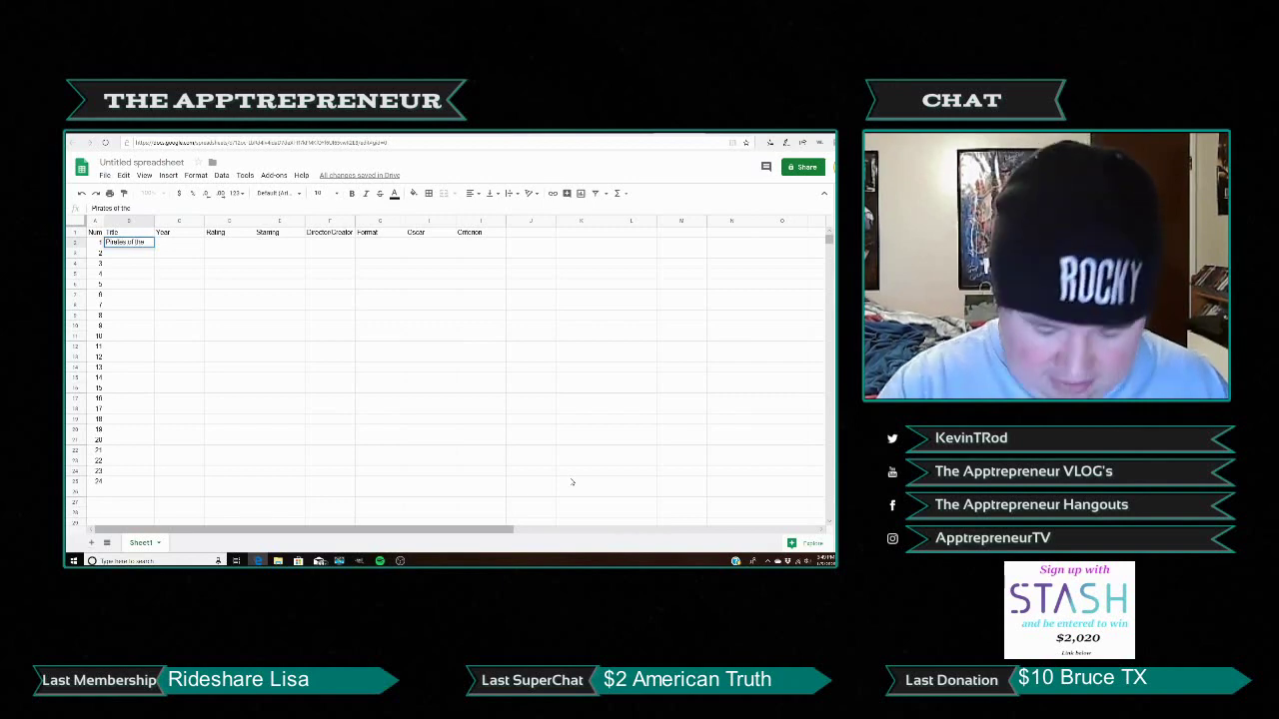
pyautogui.write(' Caribbean')
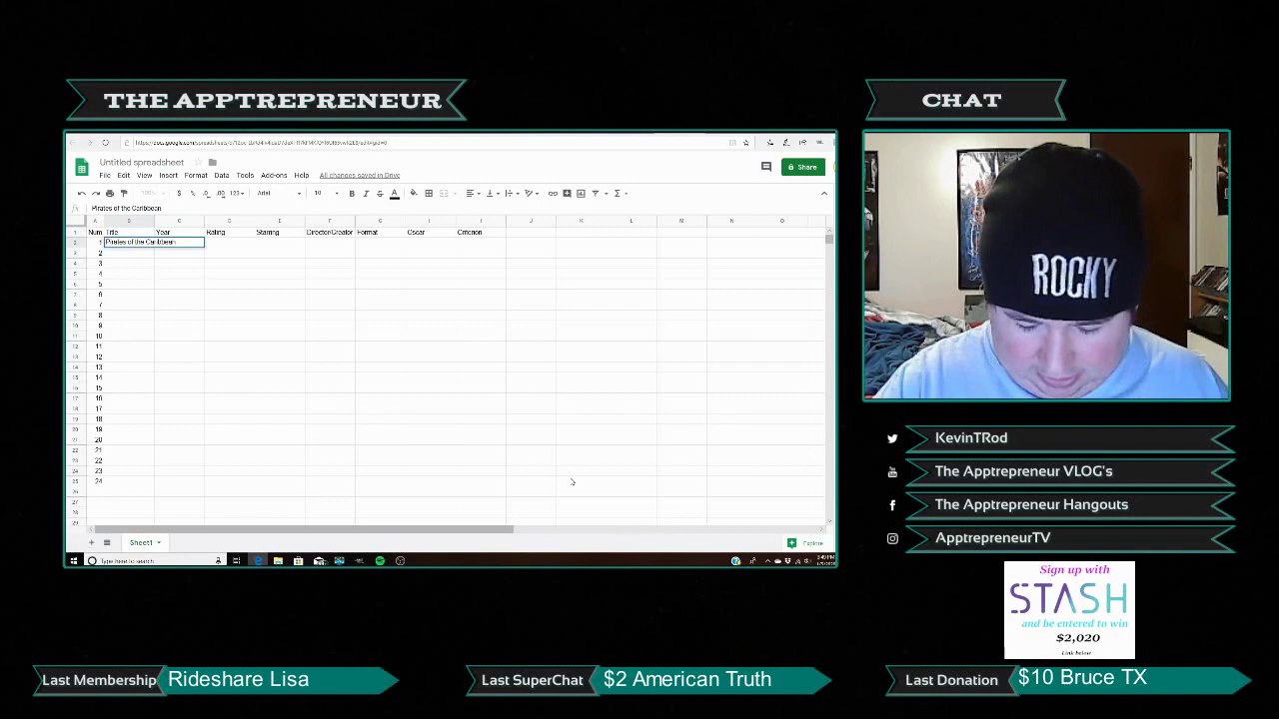
pyautogui.hotkey('alt', 'Return')
pyautogui.write('On Stranger T')
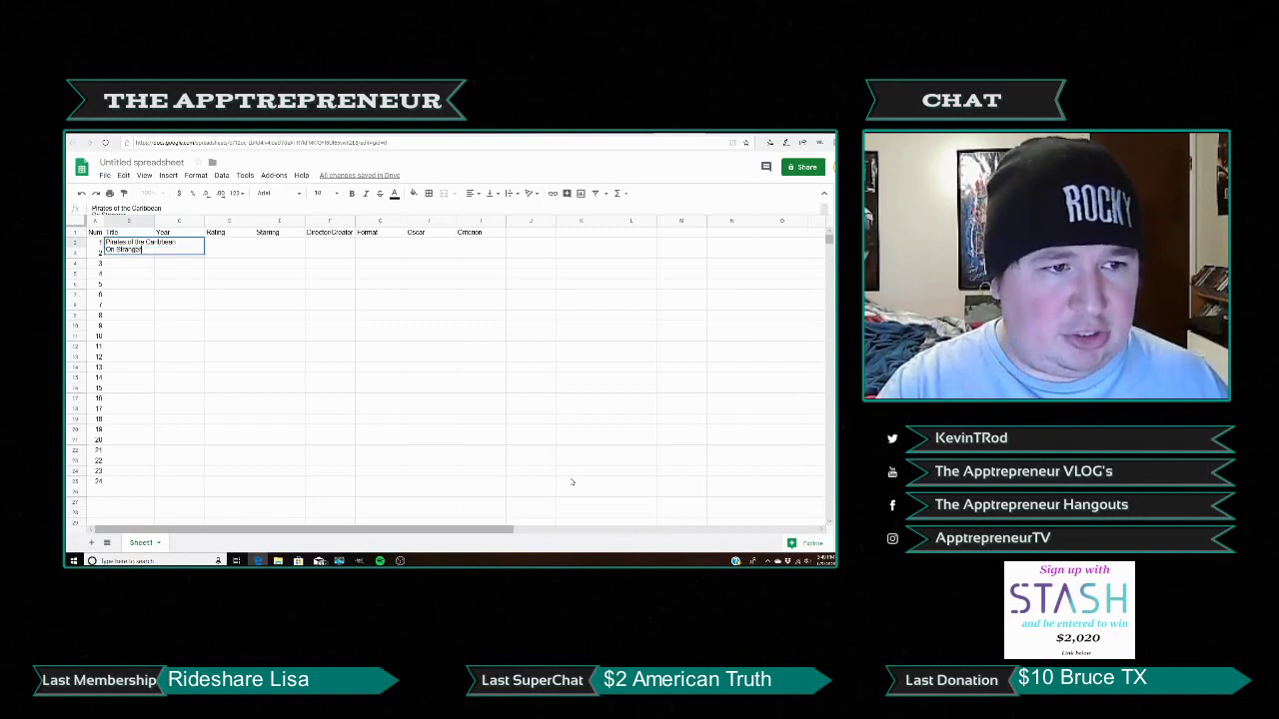
pyautogui.write('ides')
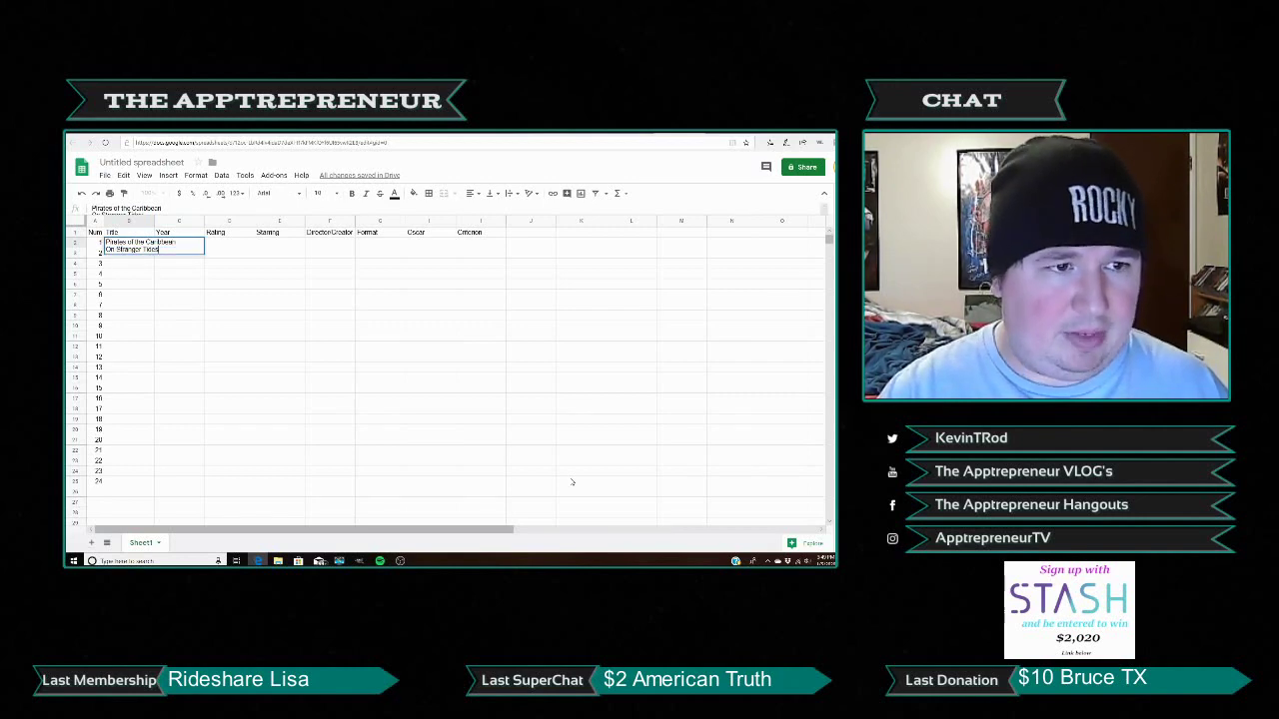
pyautogui.press('Tab')
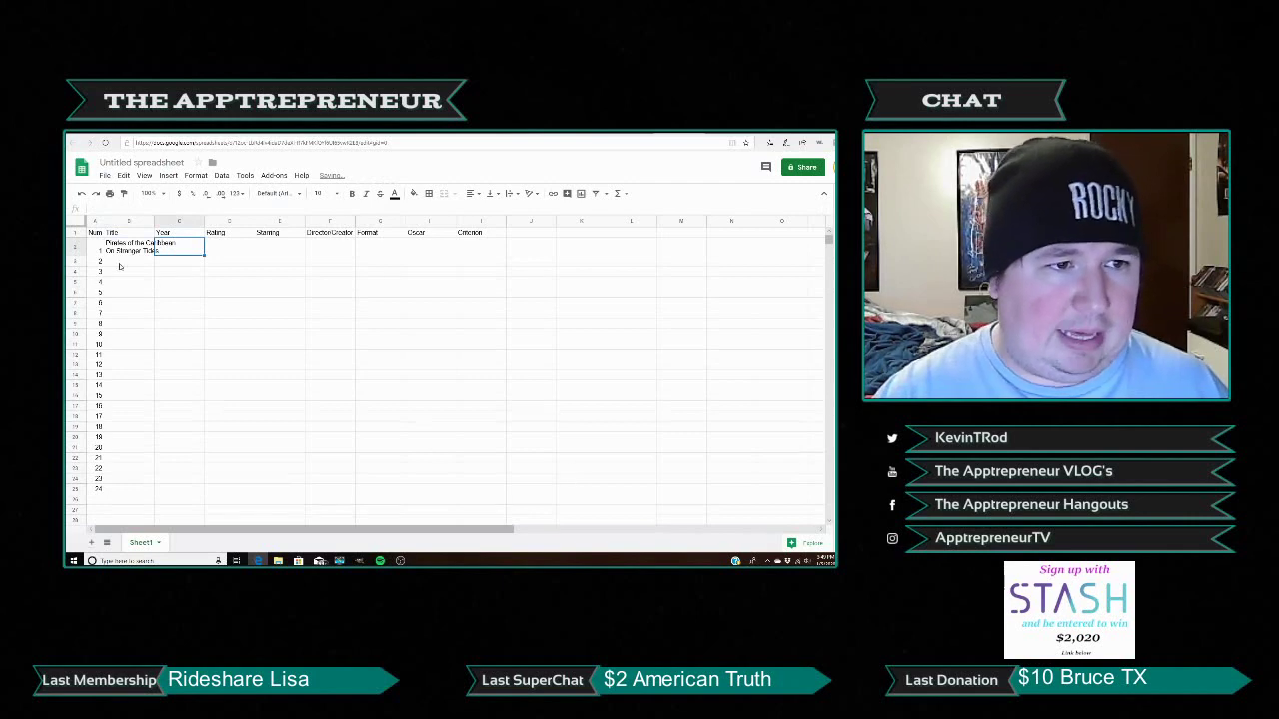
# Step: Auto-fit column B, then drag it slightly wider so the two-line title fits
pyautogui.doubleClick(154, 221)
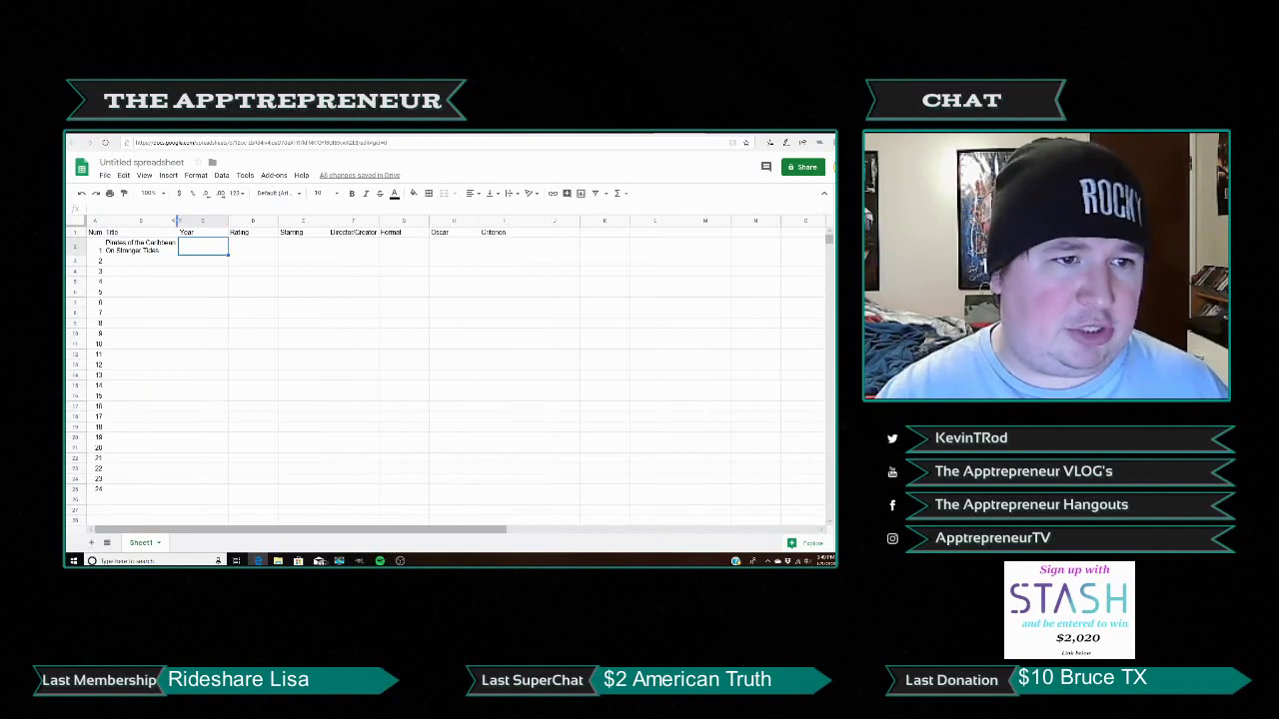
pyautogui.moveTo(178, 219); pyautogui.dragTo(229, 220)
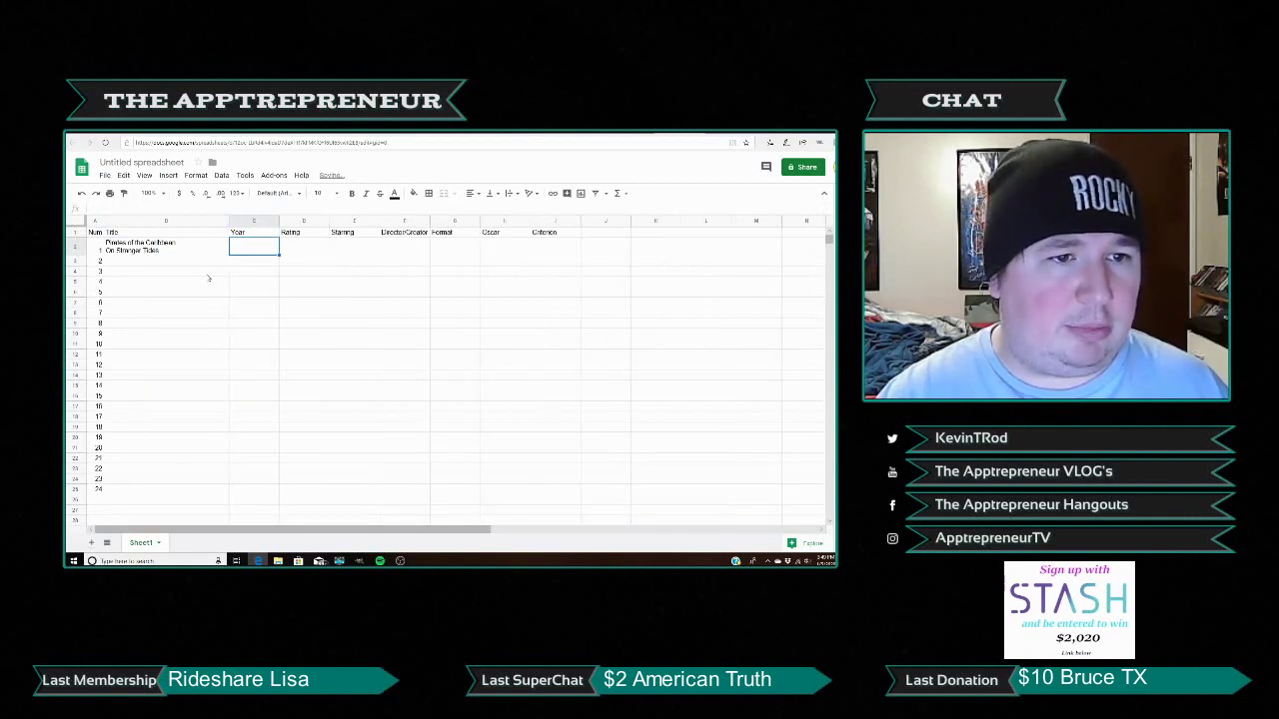
pyautogui.doubleClick(268, 247)
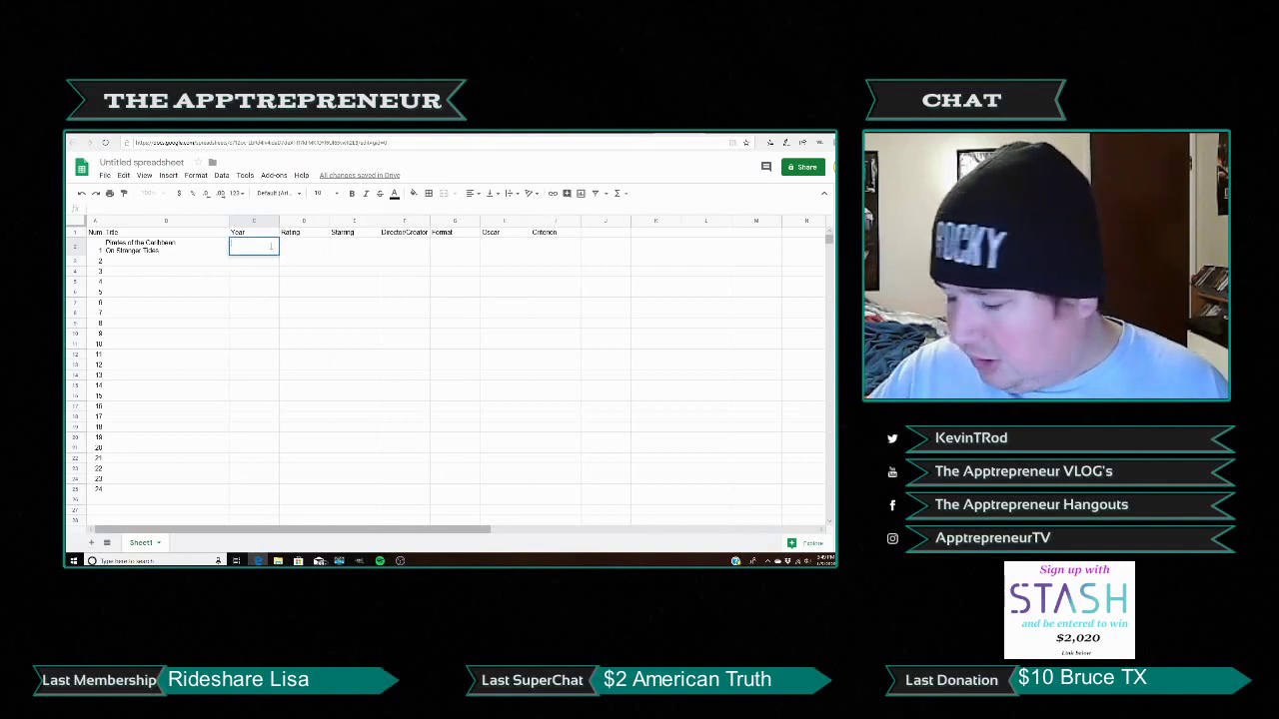
# Step: Enter 2011 in C2 and PG-13 in D2
pyautogui.write('2')
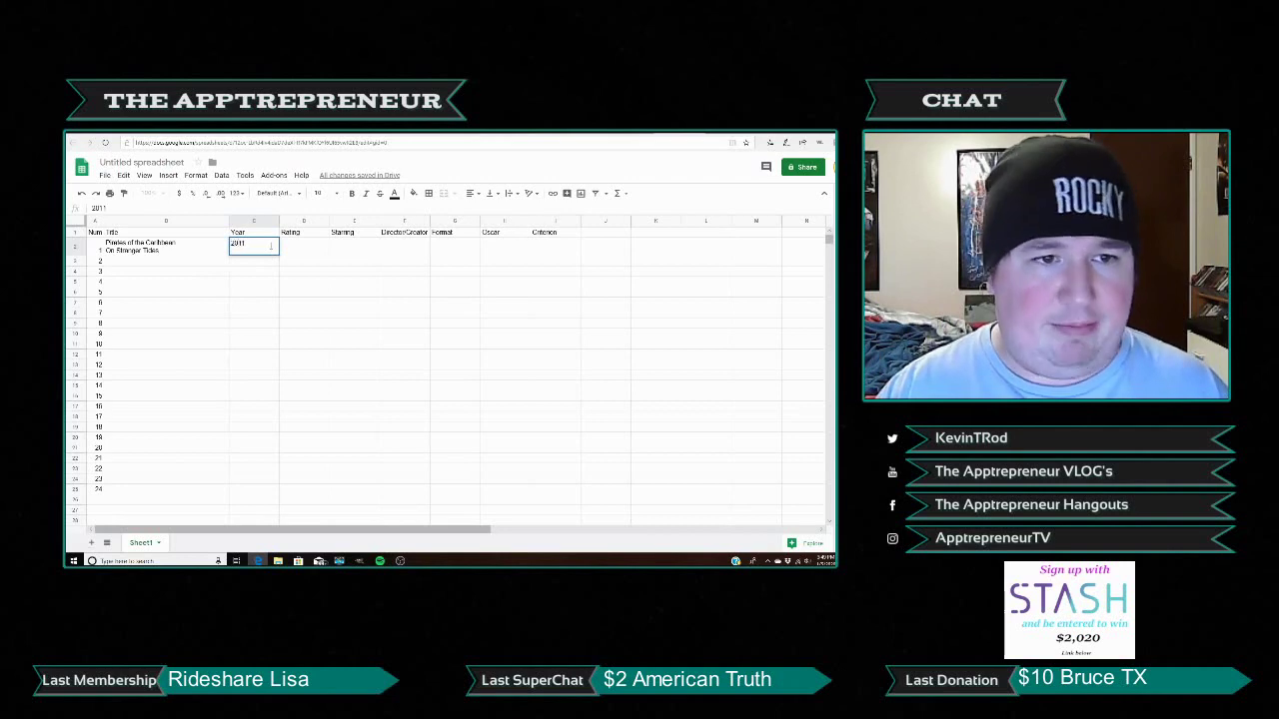
pyautogui.write('011')
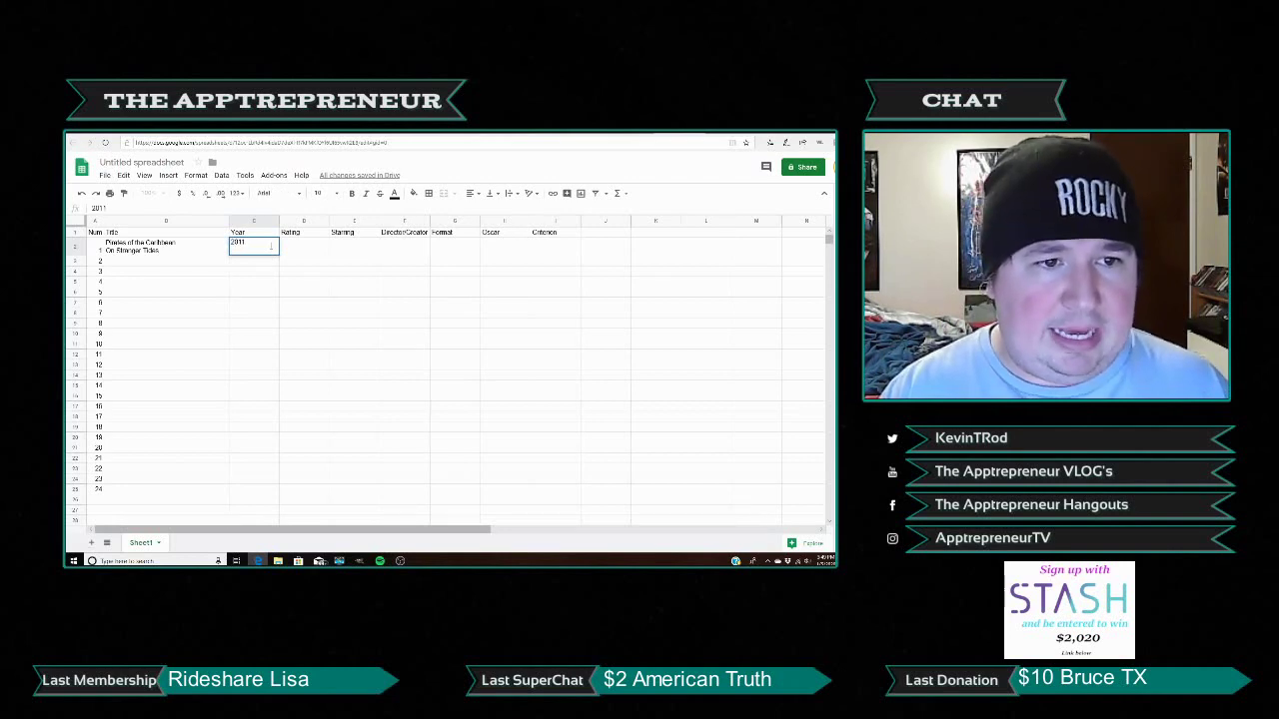
pyautogui.press('Tab')
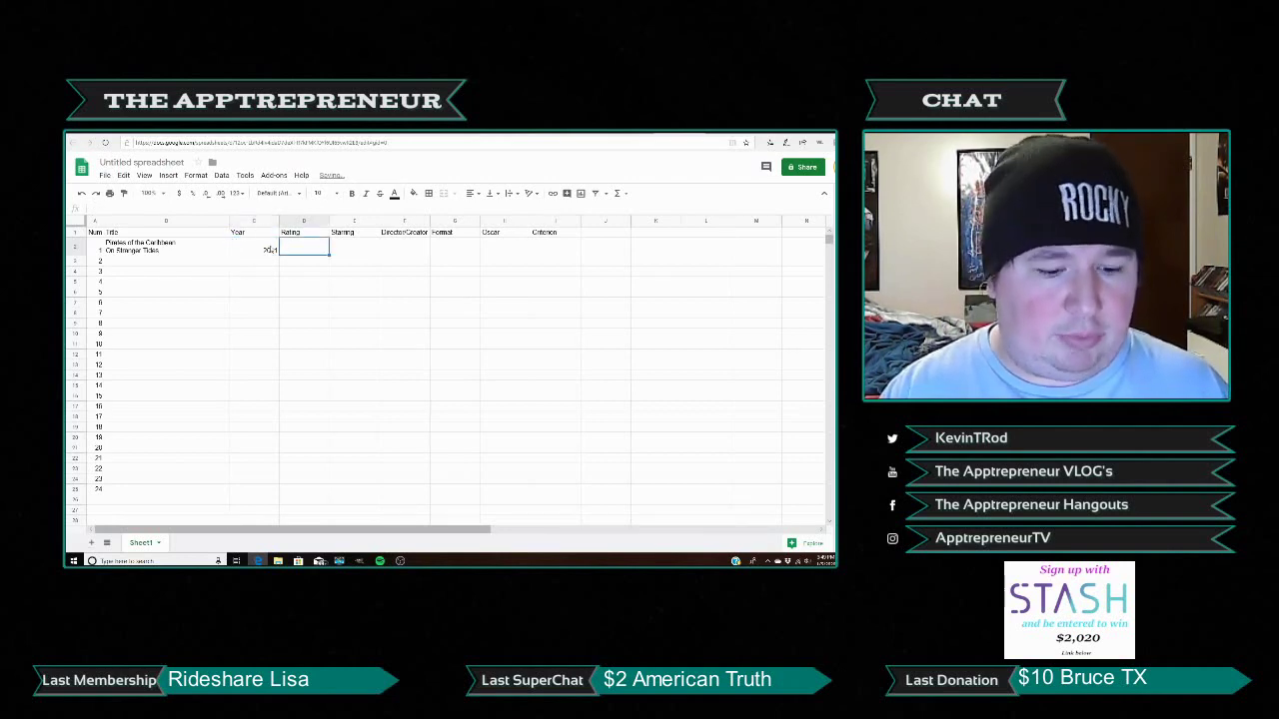
pyautogui.write('PG-13')
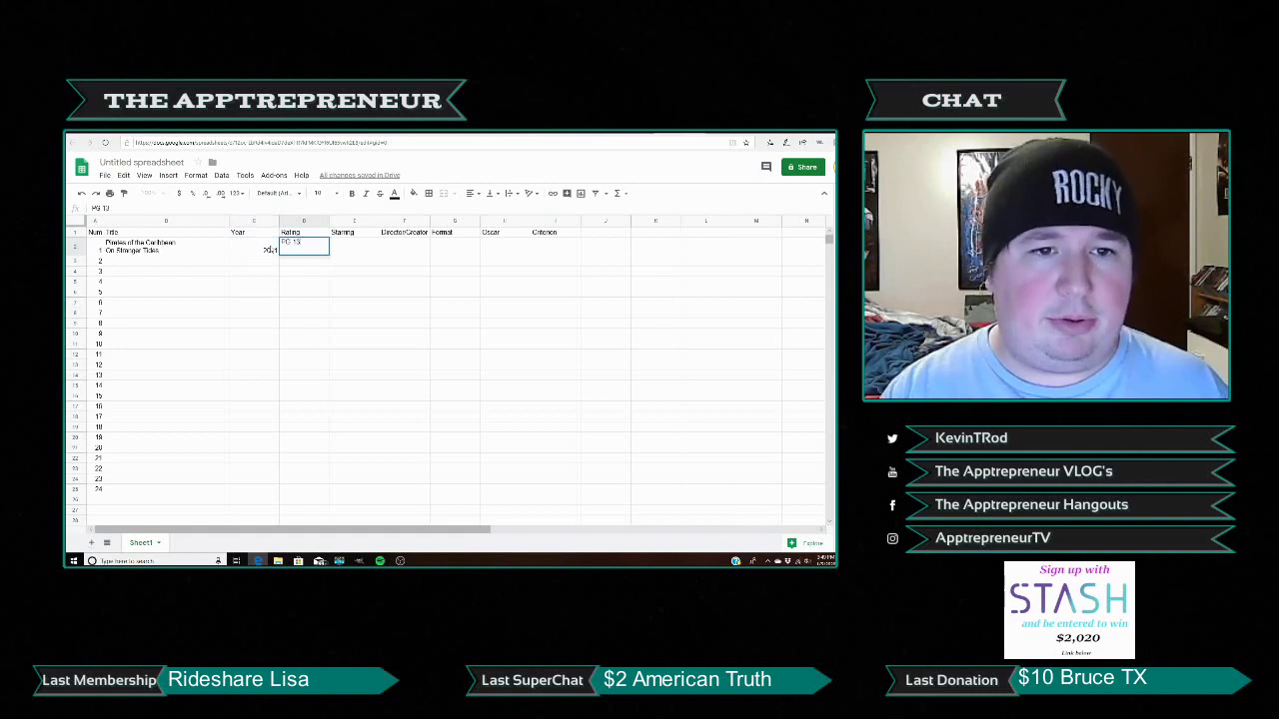
pyautogui.press('Tab')
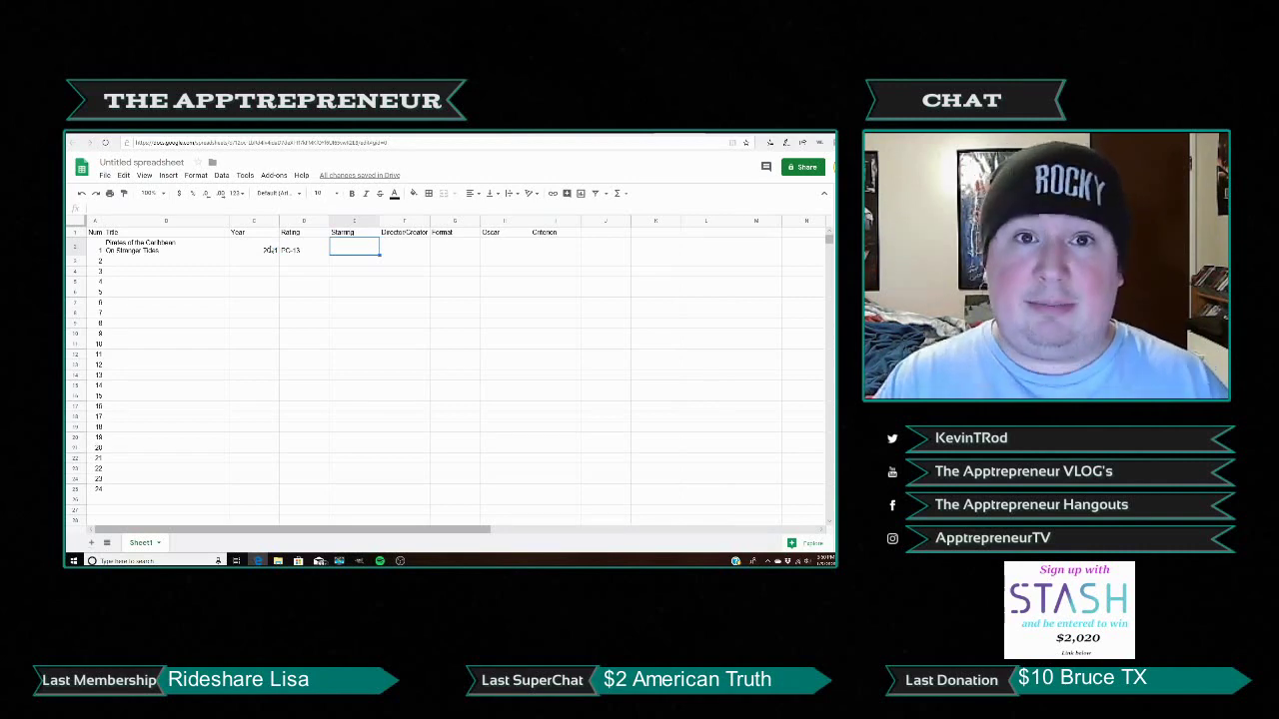
# Step: List the four lead actors' names on separate lines within cell E2
pyautogui.write('Johnny Depp')
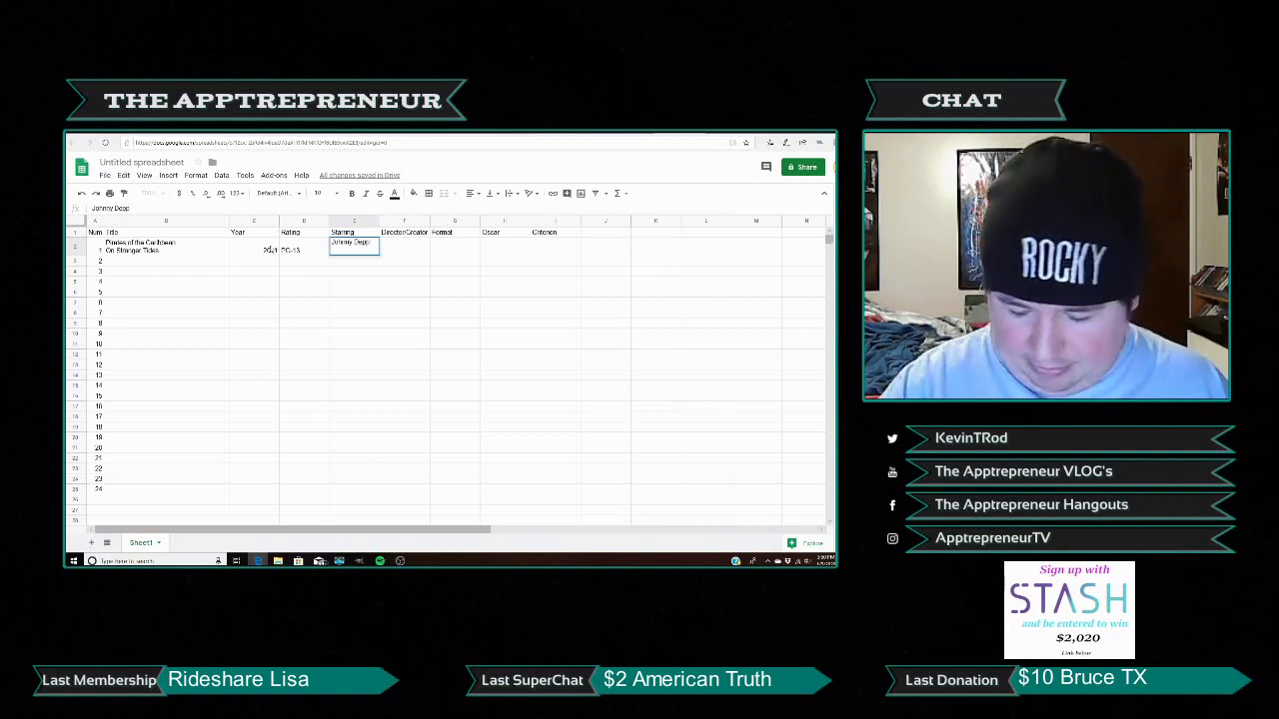
pyautogui.hotkey('alt', 'Return')
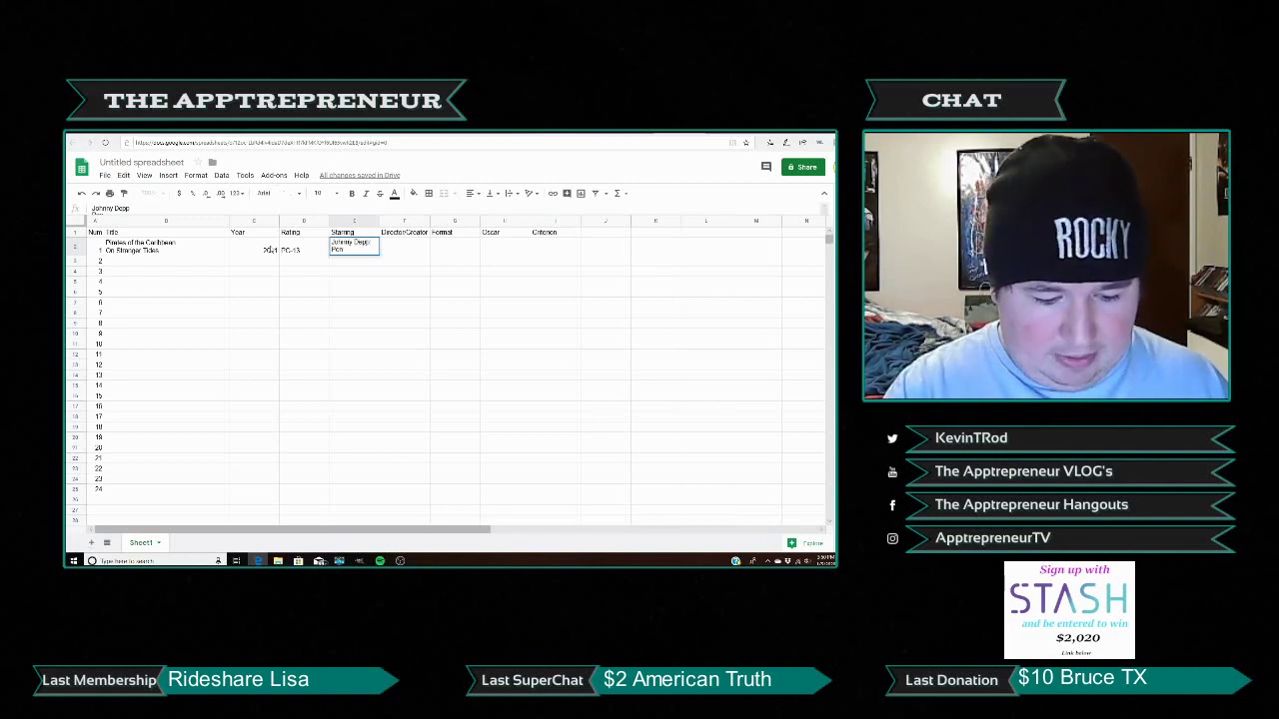
pyautogui.write('Penelope Cruz')
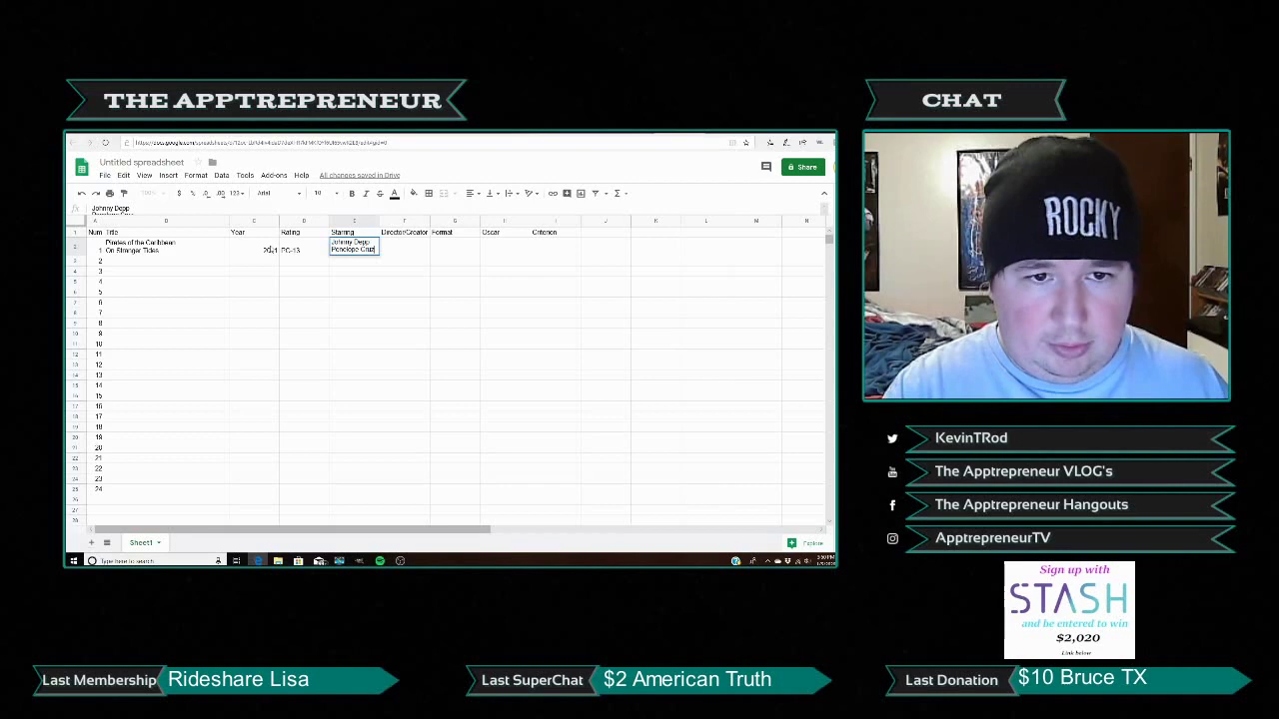
pyautogui.hotkey('alt', 'Return')
pyautogui.write('I')
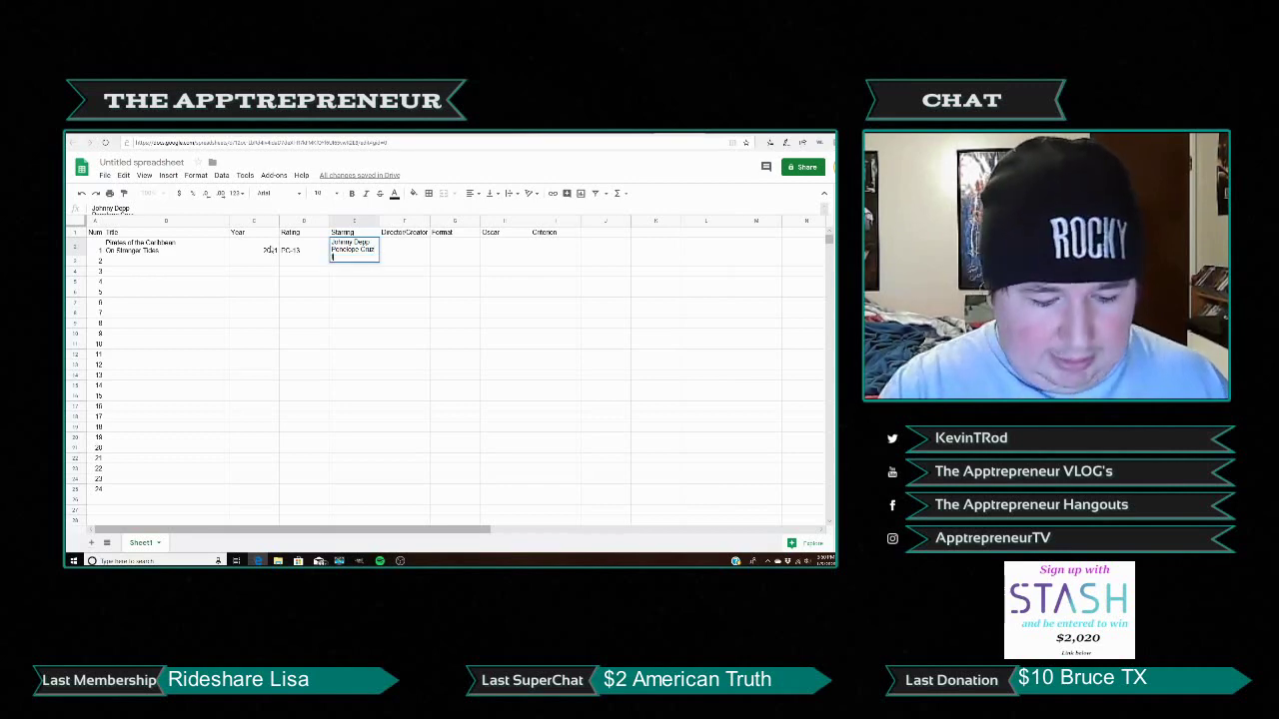
pyautogui.write('an McShane')
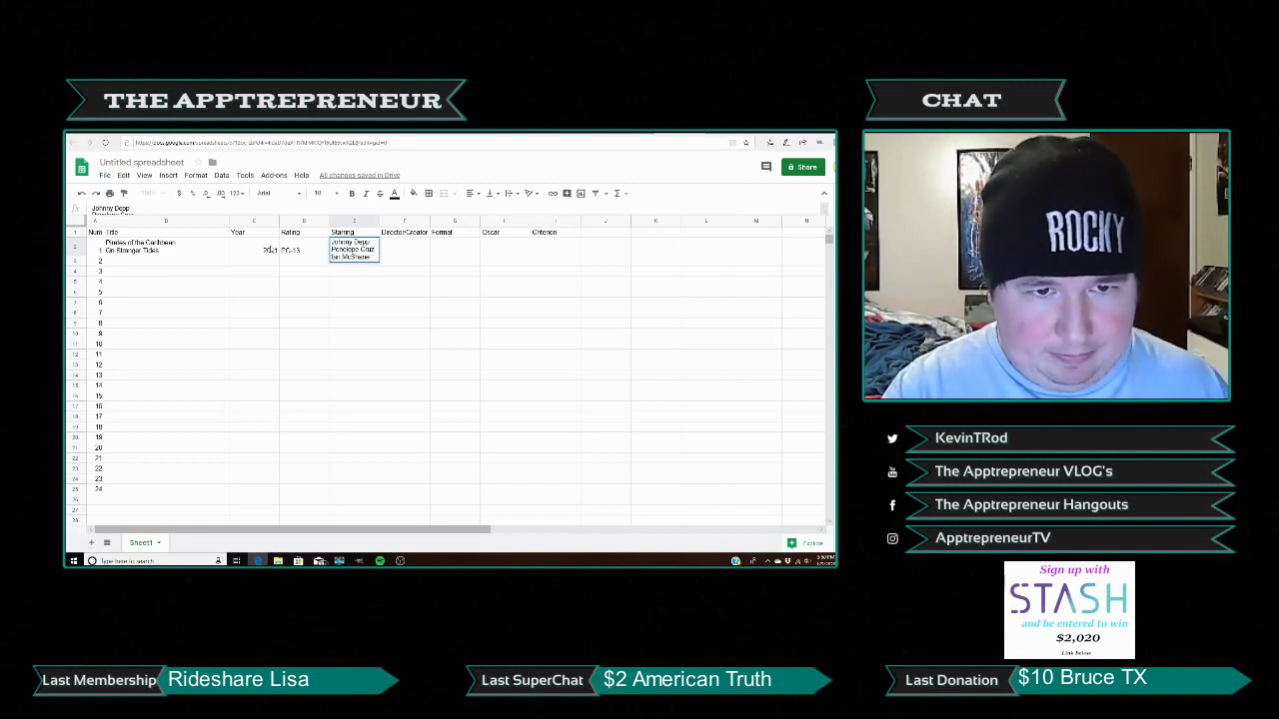
pyautogui.hotkey('alt', 'Return')
pyautogui.write('Geof')
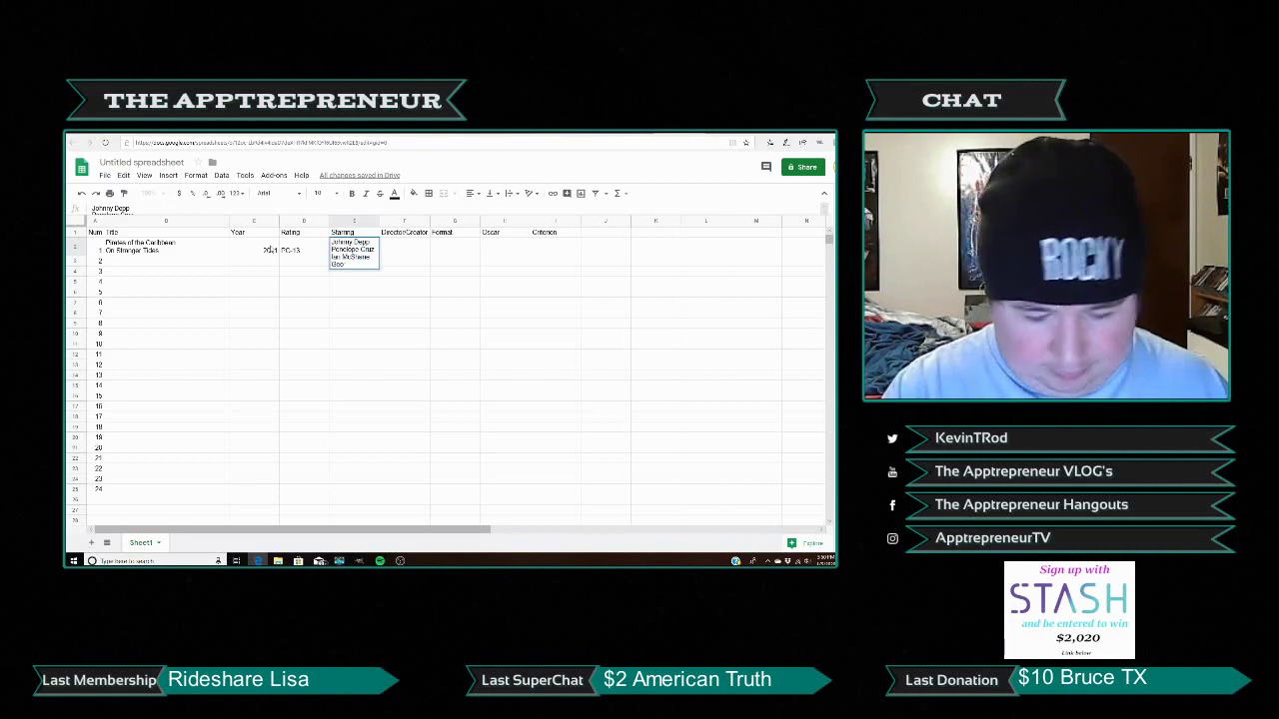
pyautogui.write('frey Rush')
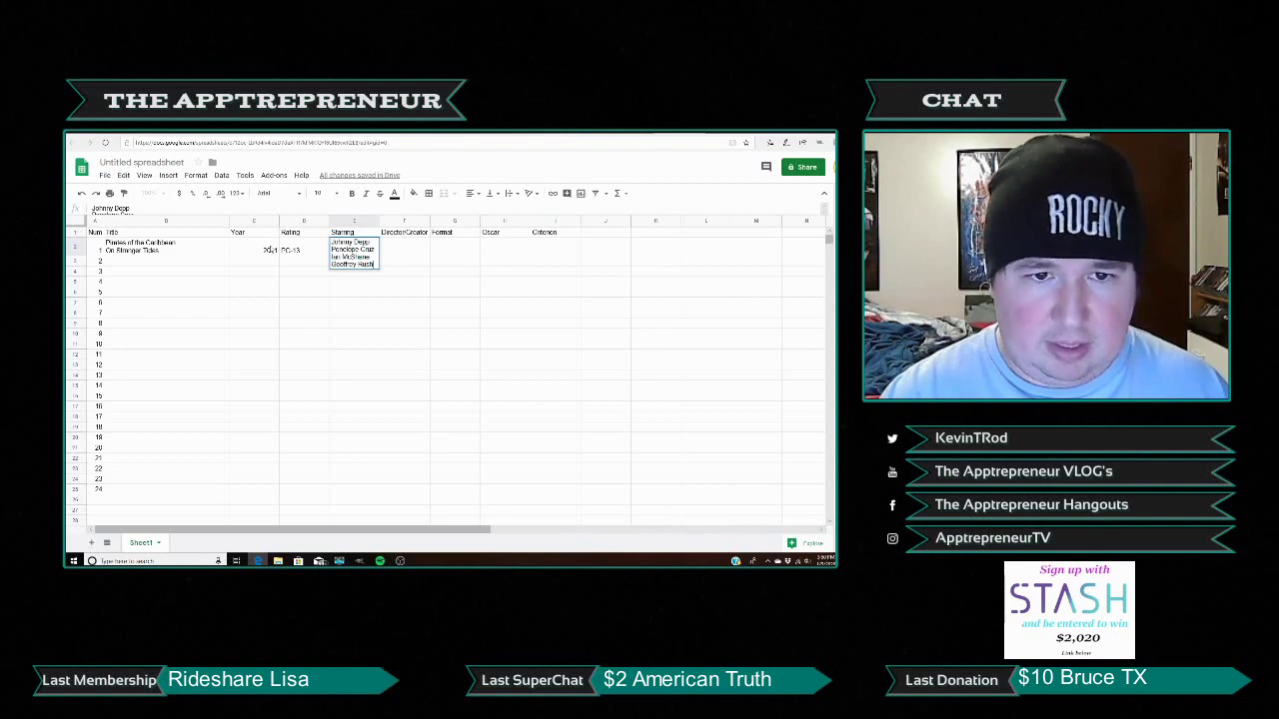
pyautogui.press('Tab')
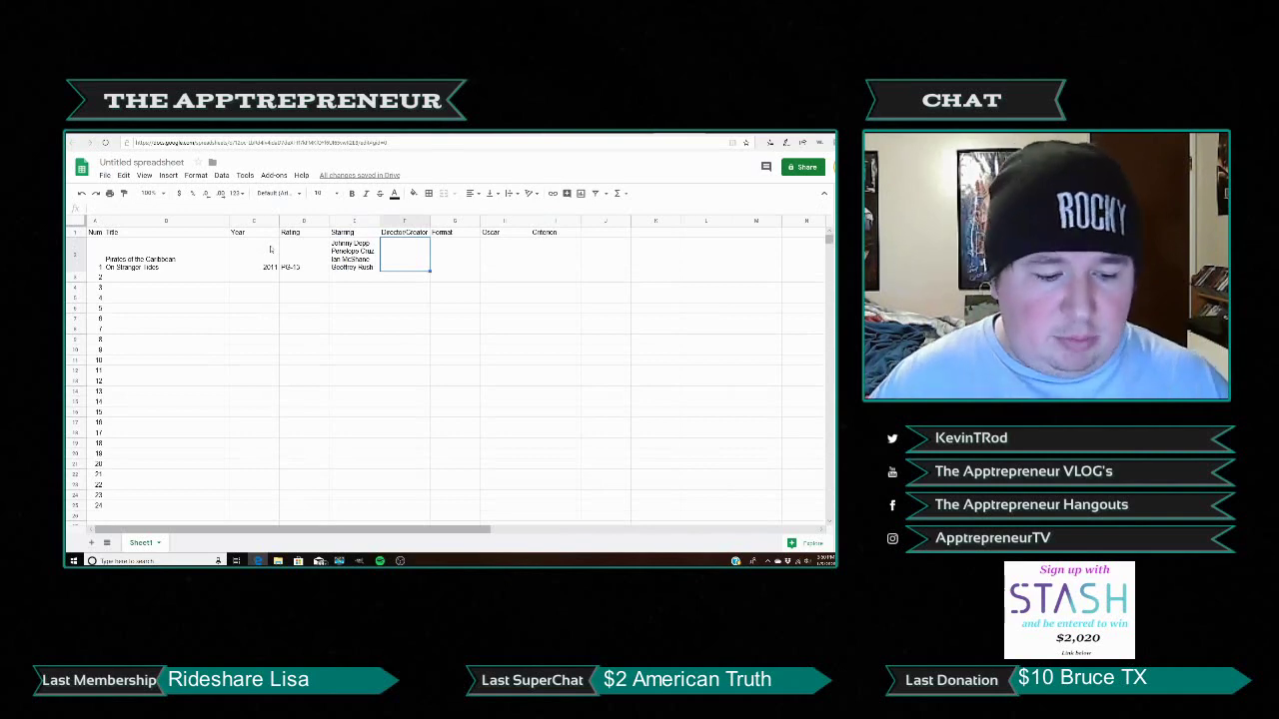
# Step: Enter the director's name in F2 and 'BluRay 3D' in G2
pyautogui.write('Rob M')
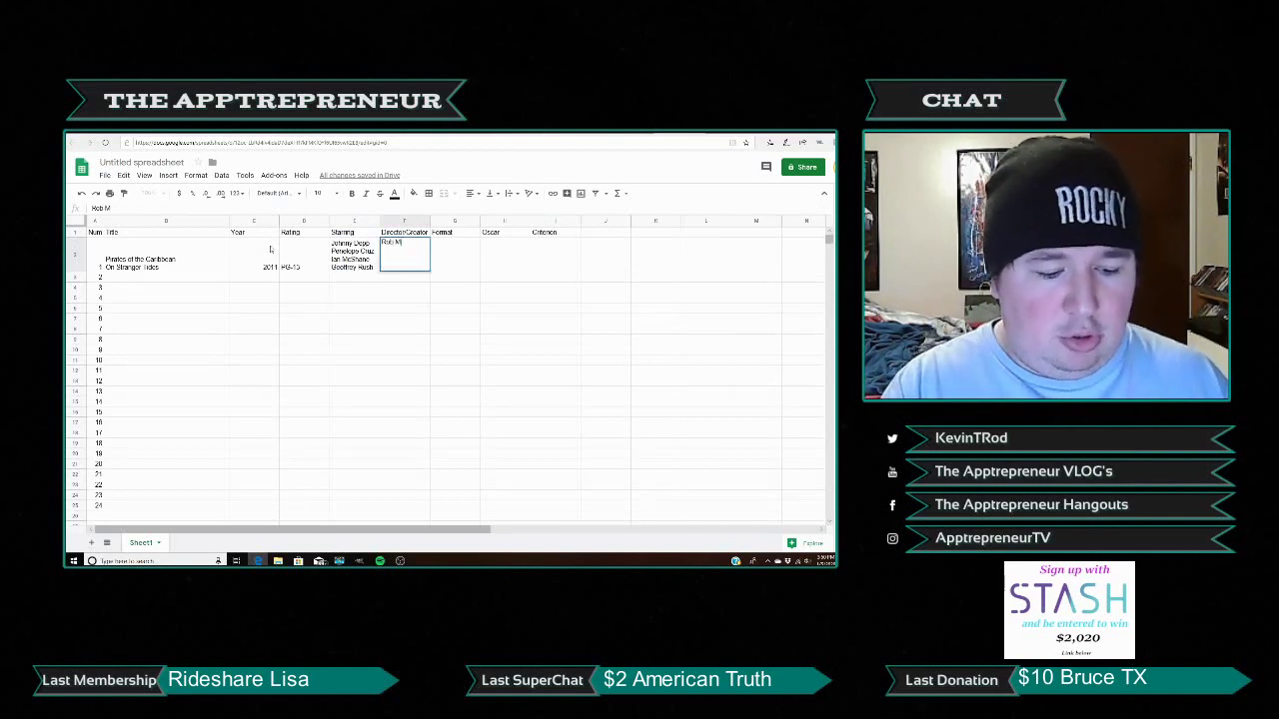
pyautogui.write('arshall')
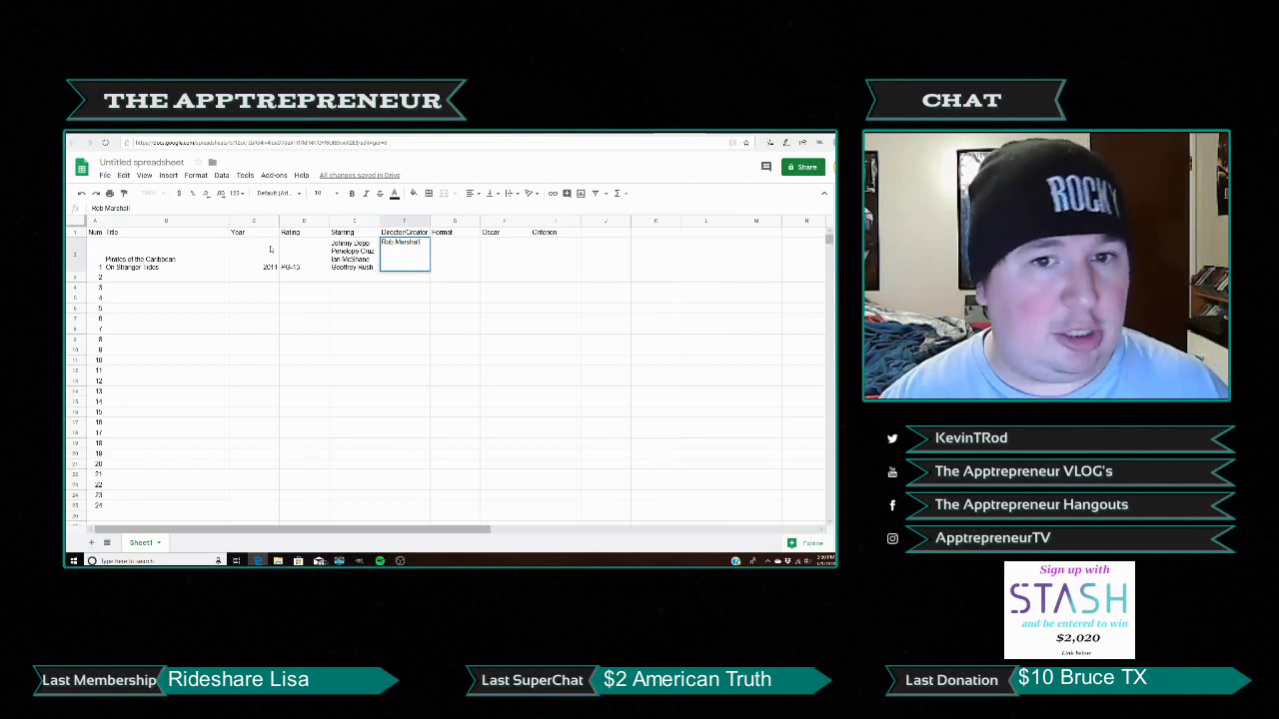
pyautogui.press('Tab')
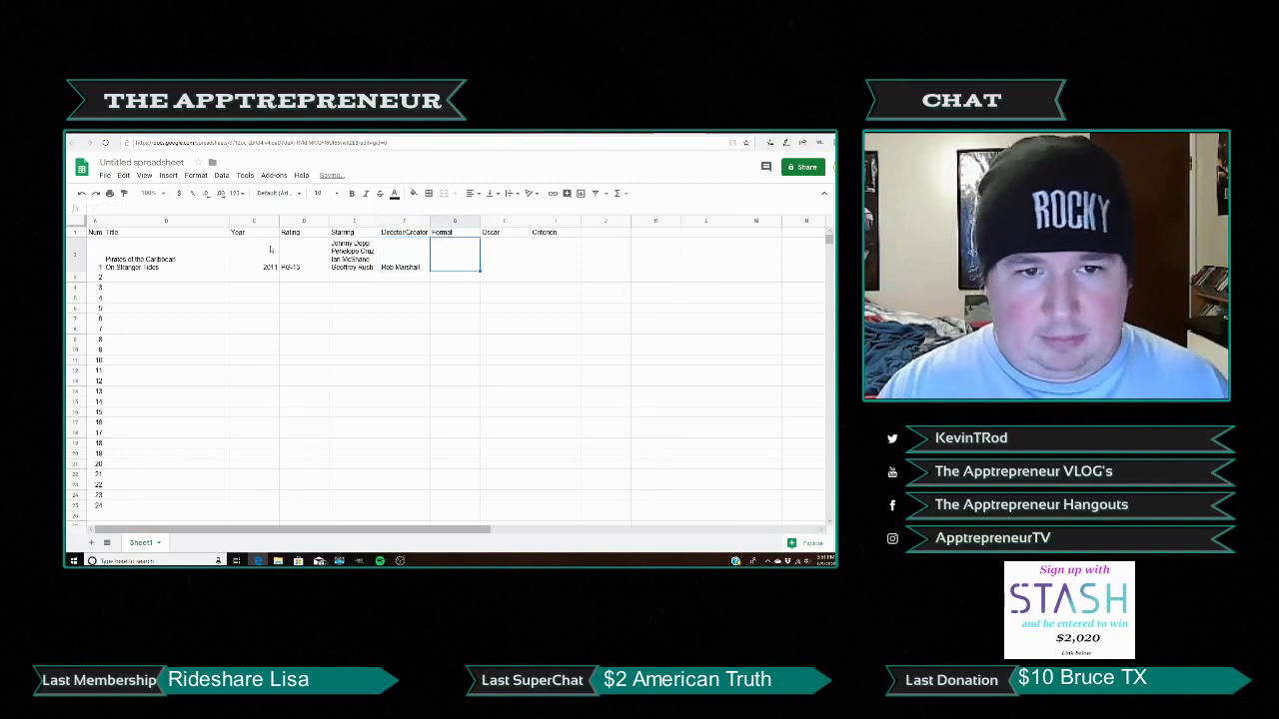
pyautogui.write('BluRay')
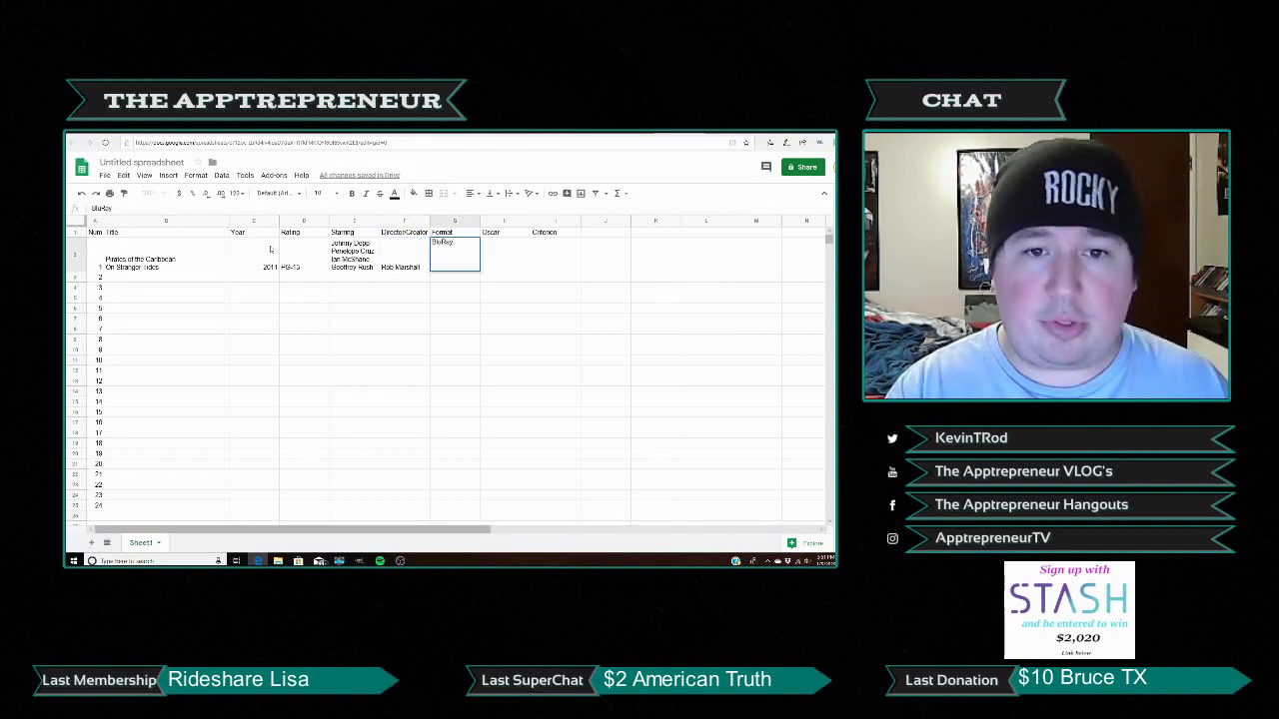
pyautogui.write(' 3D')
pyautogui.press('Tab')
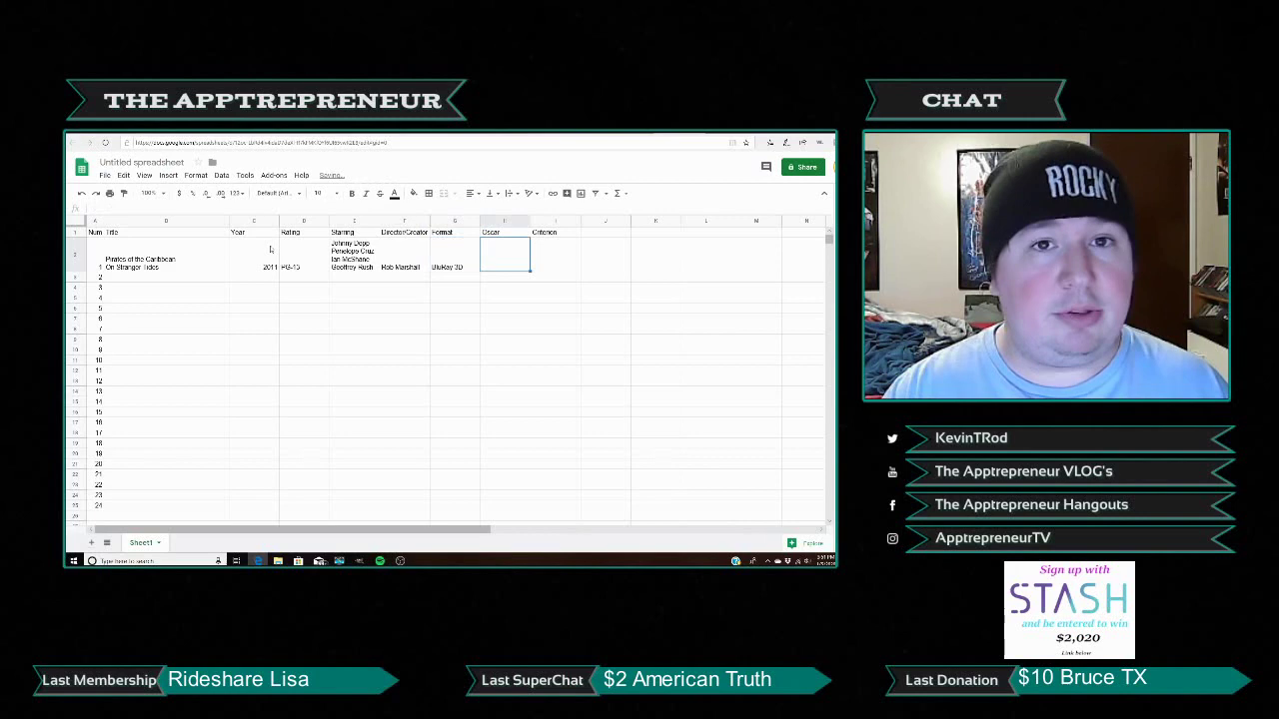